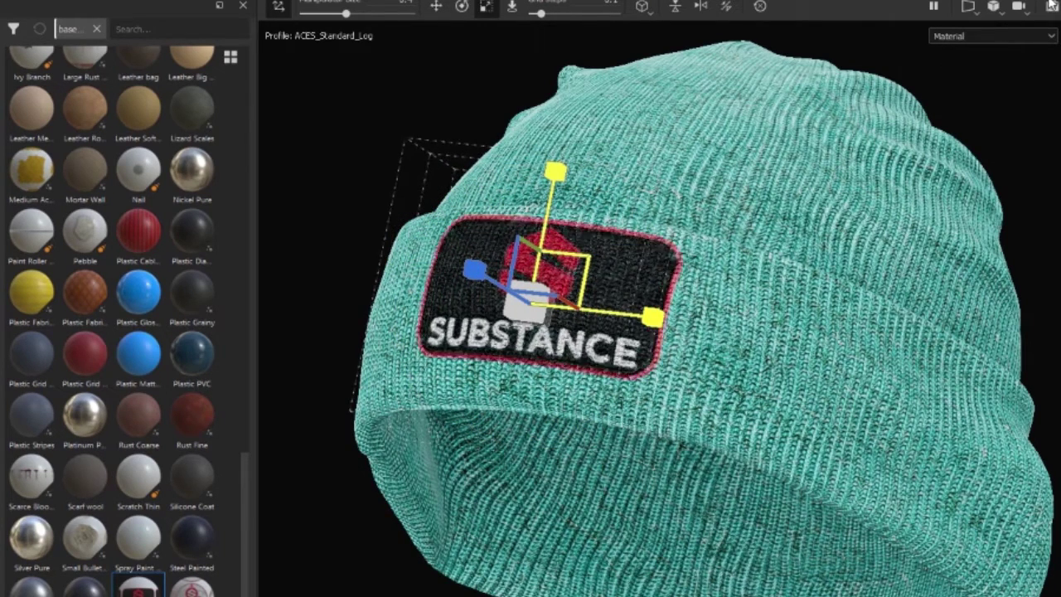
Step: Reposition the SUBSTANCE patch on the front of the beanie's folded brim
key(w)
drag(557, 207, 638, 326)
key(q)
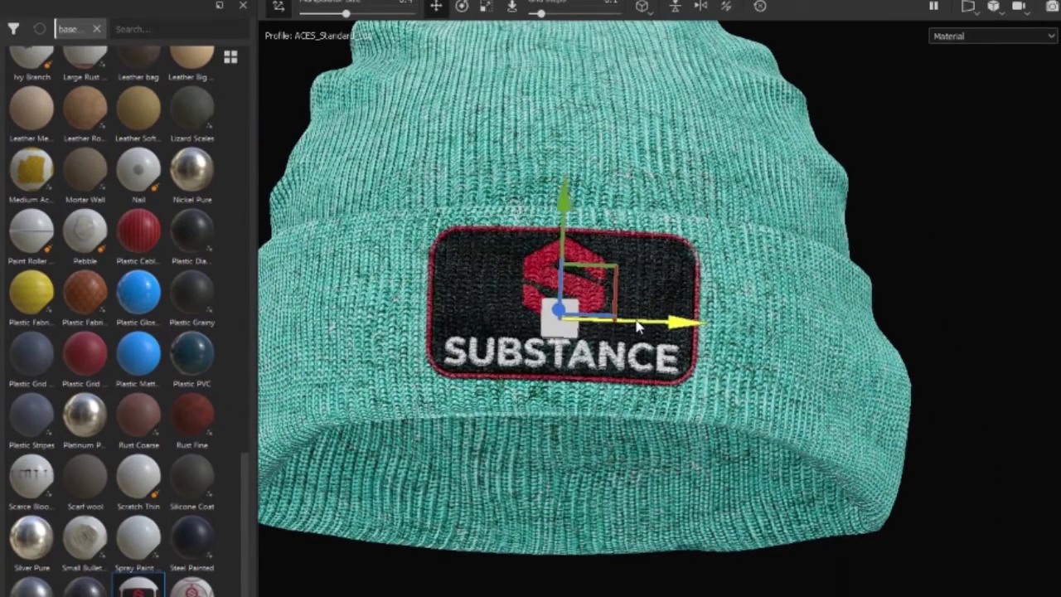
key(e)
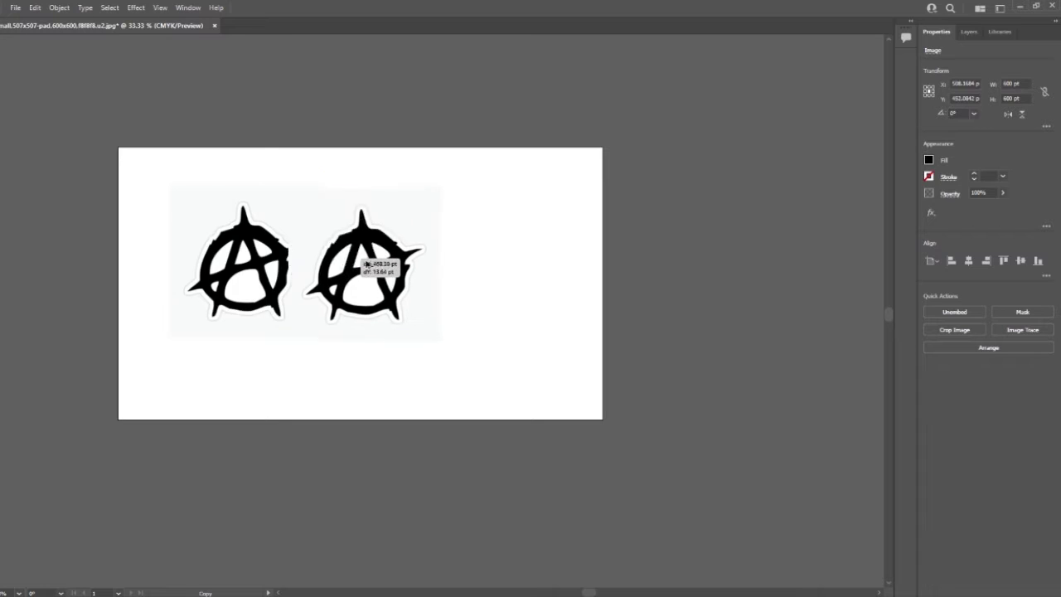
Step: Switch to Illustrator, duplicate the circled-A symbol image beside the original, and trace the copy with the 3 Colors preset
alt+drag(365, 264, 434, 275)
key(ctrl+1)
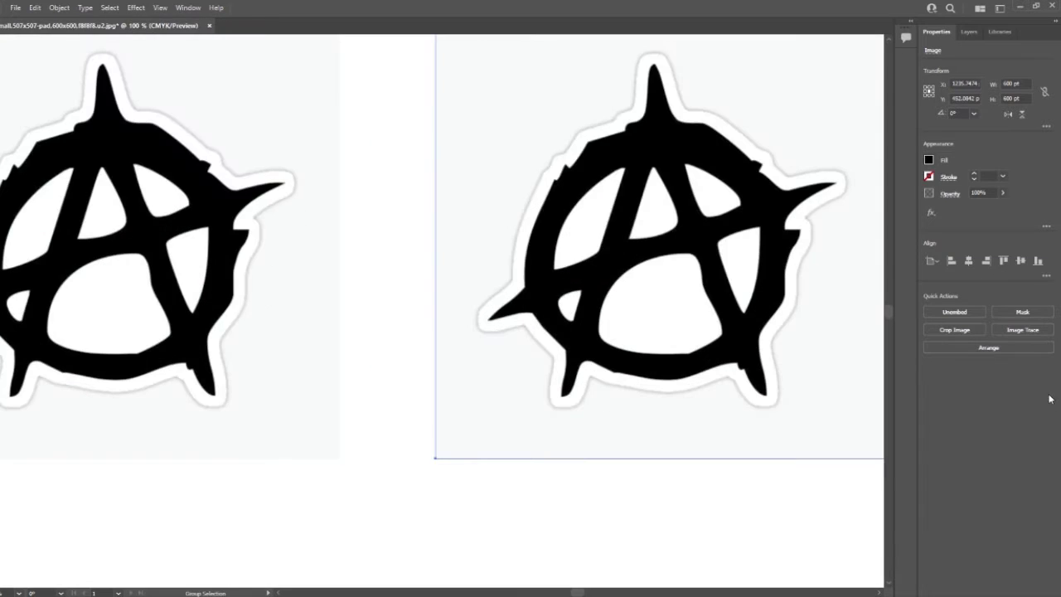
click(1022, 329)
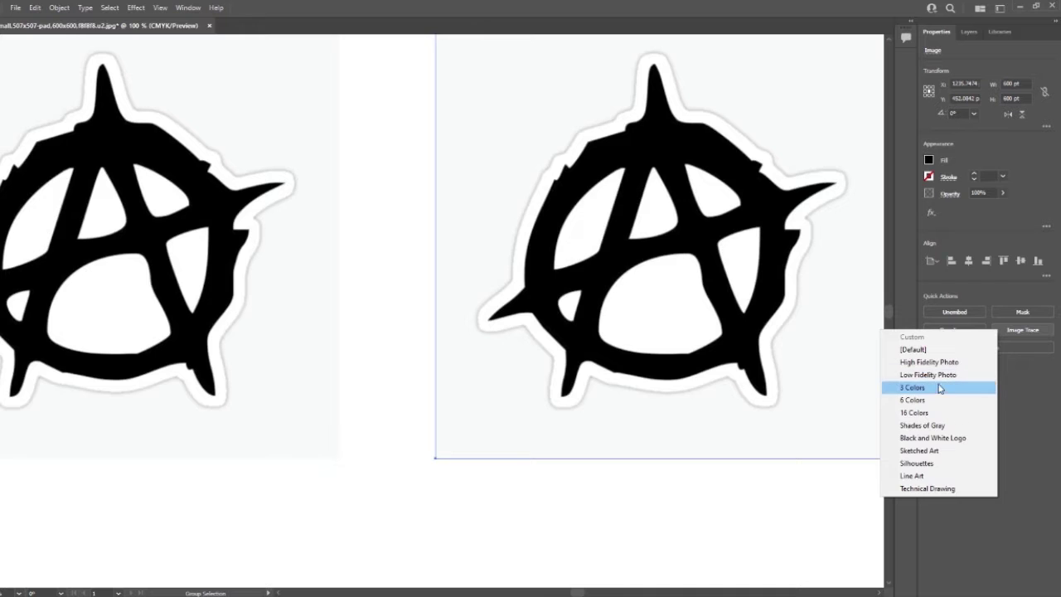
click(940, 388)
alt+scroll(725, 314, down, 1)
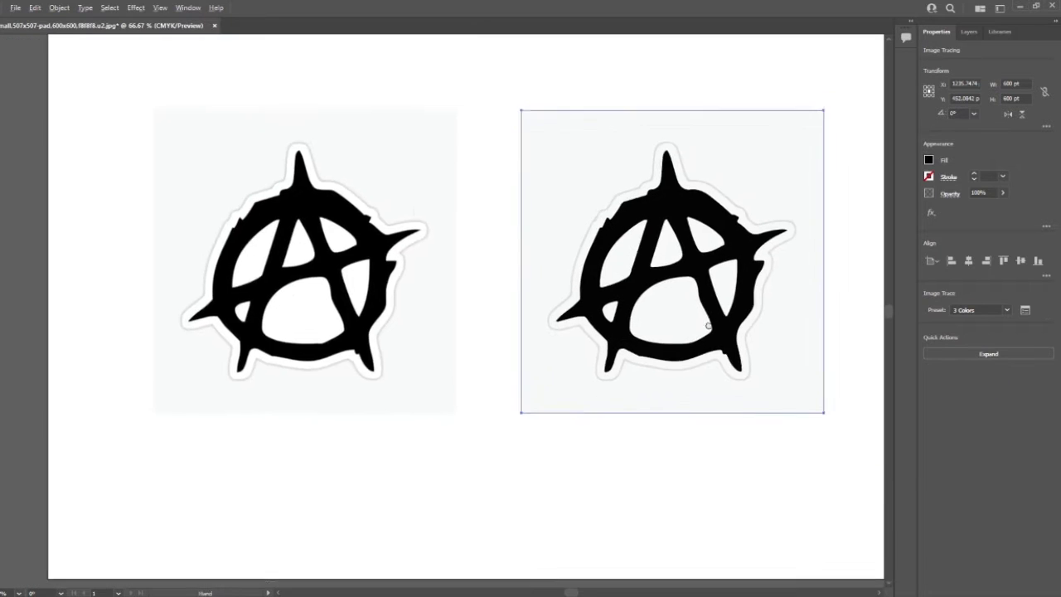
drag(723, 317, 634, 369)
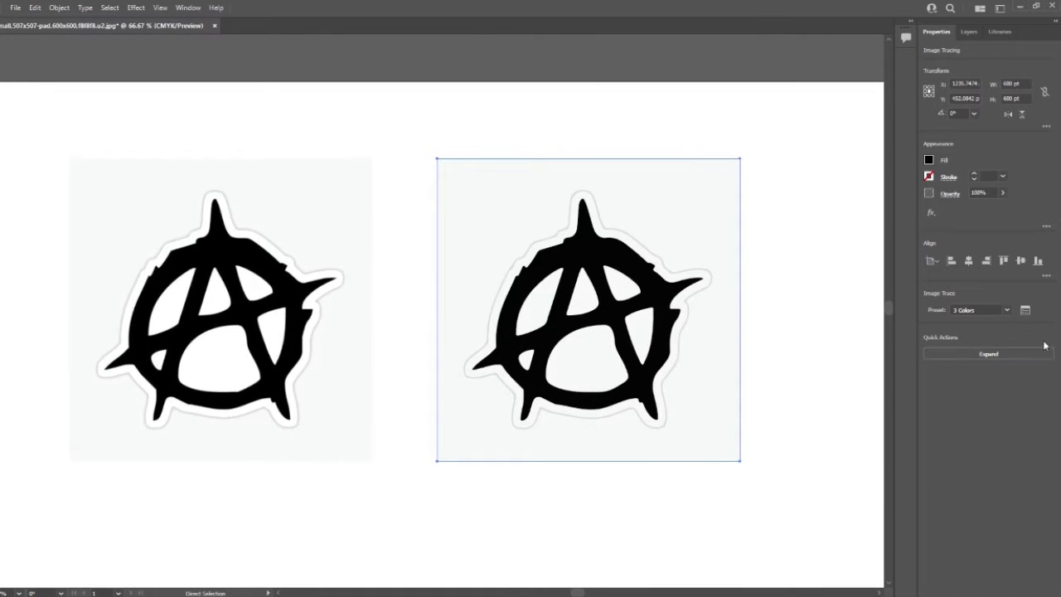
Step: Set the image trace's corners to 33% and noise to 22 px, and expand the result into paths
click(1026, 310)
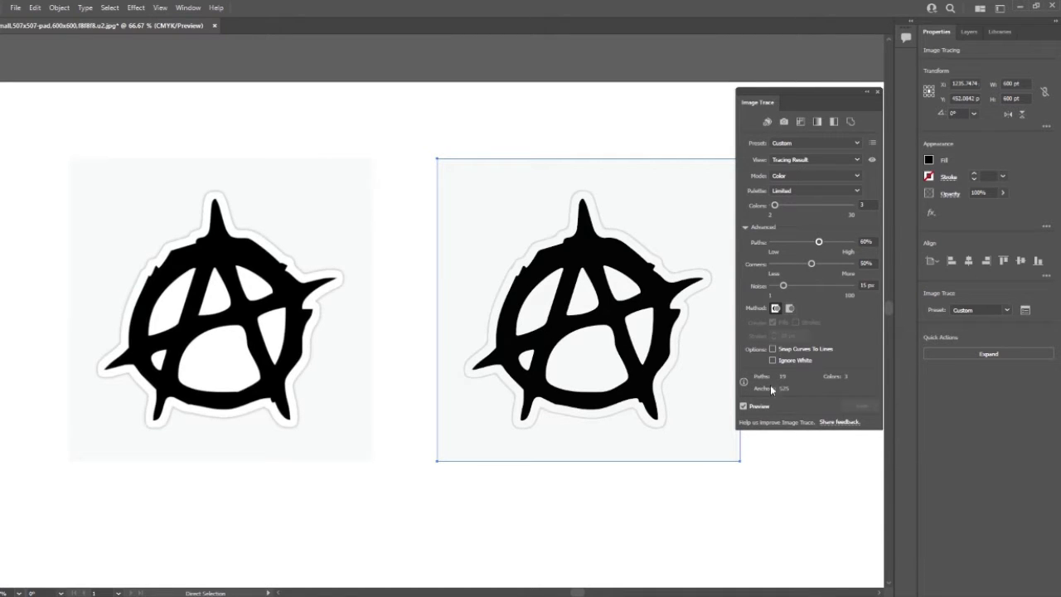
click(799, 265)
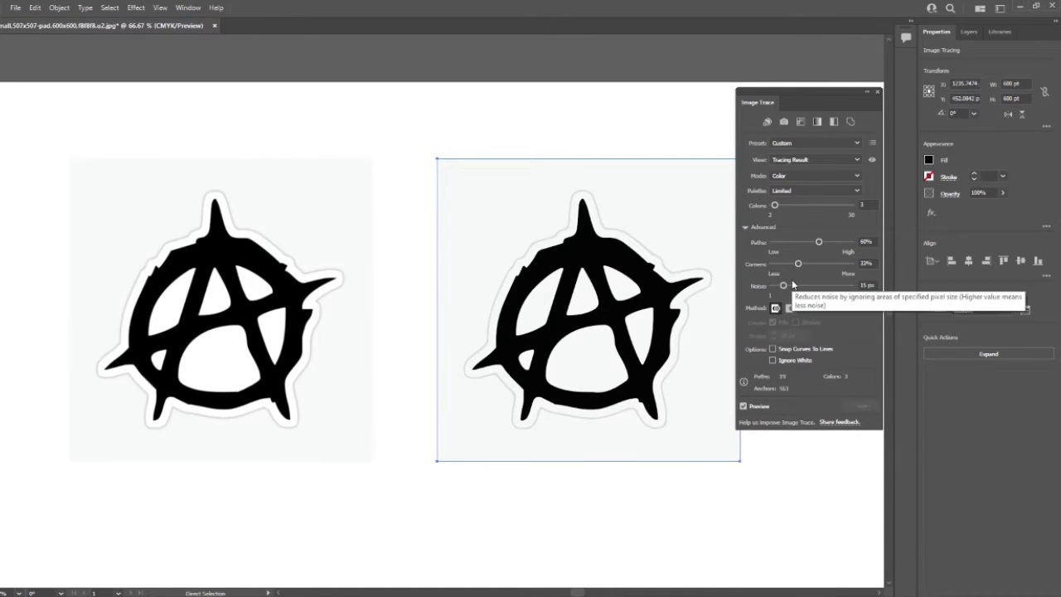
click(788, 286)
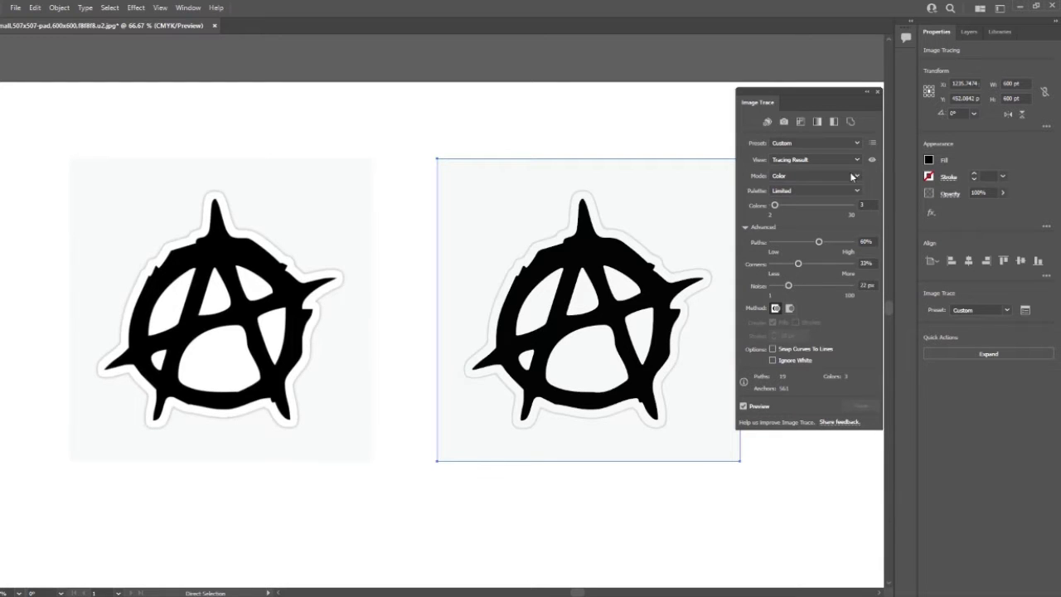
click(1026, 309)
click(1016, 357)
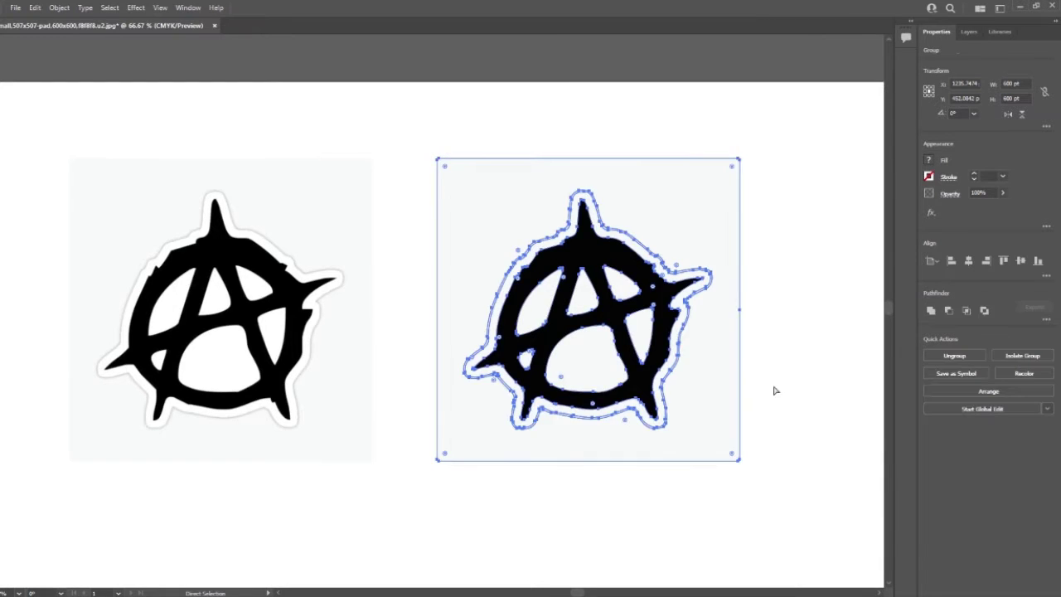
Step: Delete the square background behind the traced symbol and check its outer contour path up close
click(773, 391)
click(477, 201)
key(Delete)
drag(461, 488, 423, 511)
click(825, 231)
alt+scroll(753, 283, up, 4)
click(570, 259)
alt+scroll(645, 294, down, 2)
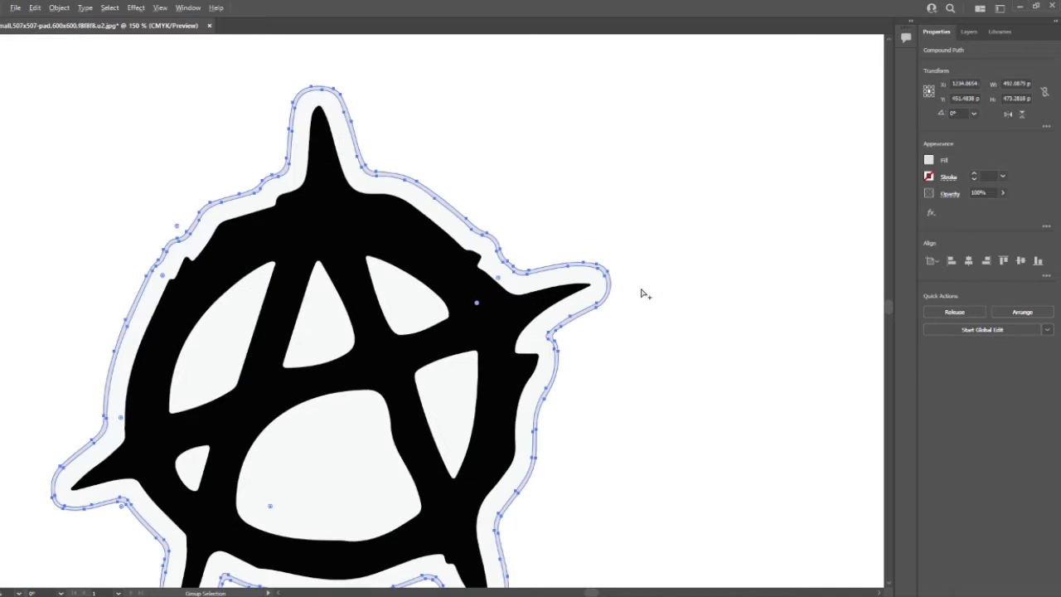
click(640, 291)
alt+scroll(641, 289, down, 2)
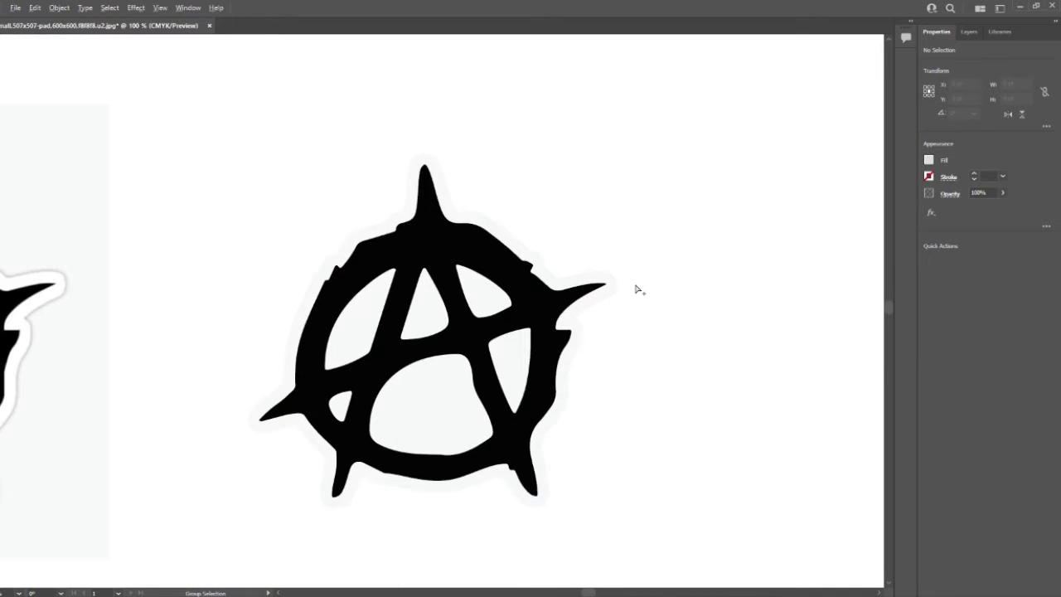
Step: Export the whole traced symbol to the Desktop as a 4x PNG asset and open the exported 4x folder
mouse_move(645, 106)
mouse_down()
mouse_move(379, 467)
mouse_move(358, 477)
mouse_up()
click(15, 8)
click(83, 244)
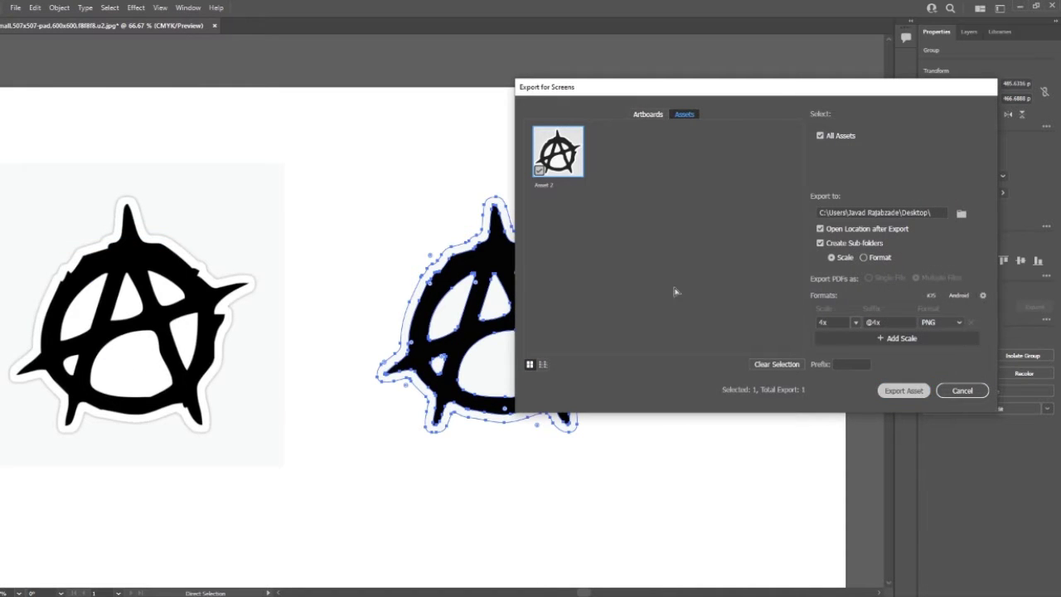
key(Return)
double_click(452, 245)
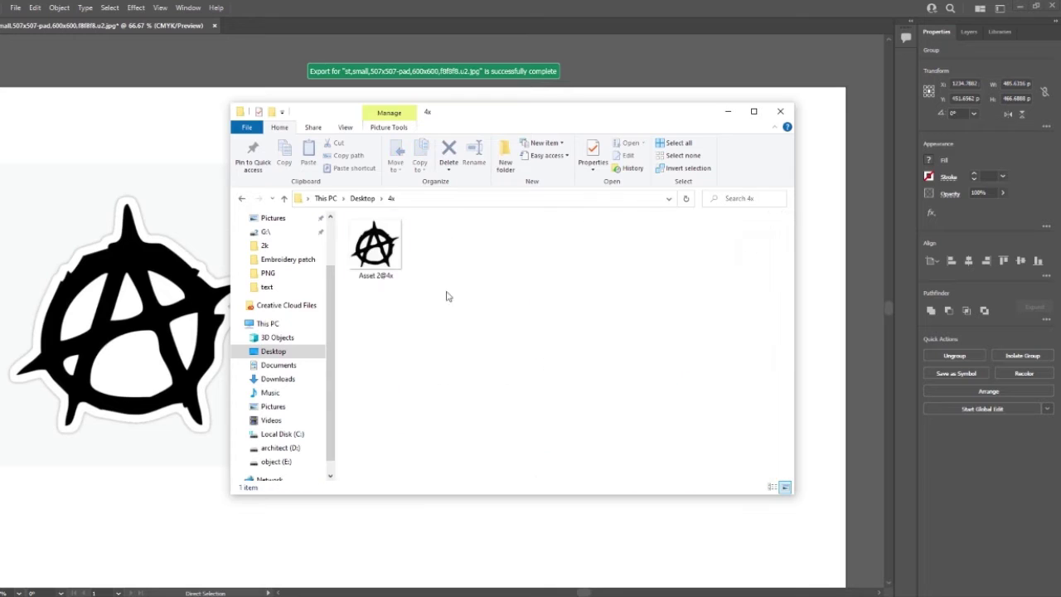
Step: Switch to Photoshop and create a new 2160 x 2160 px document at 150 ppi
drag(367, 249, 249, 584)
drag(249, 584, 260, 577)
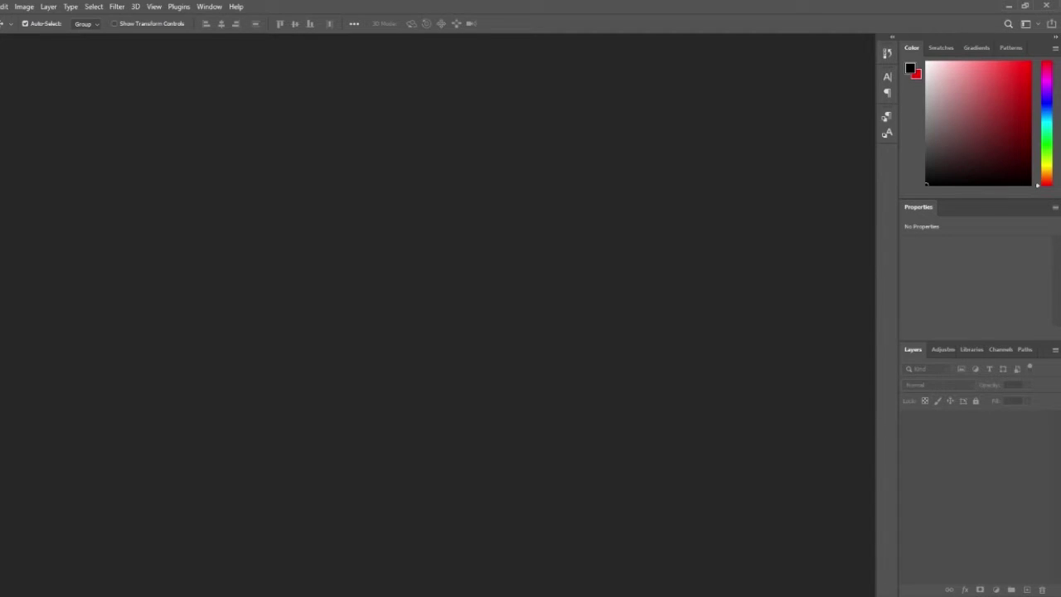
click(3, 7)
click(8, 17)
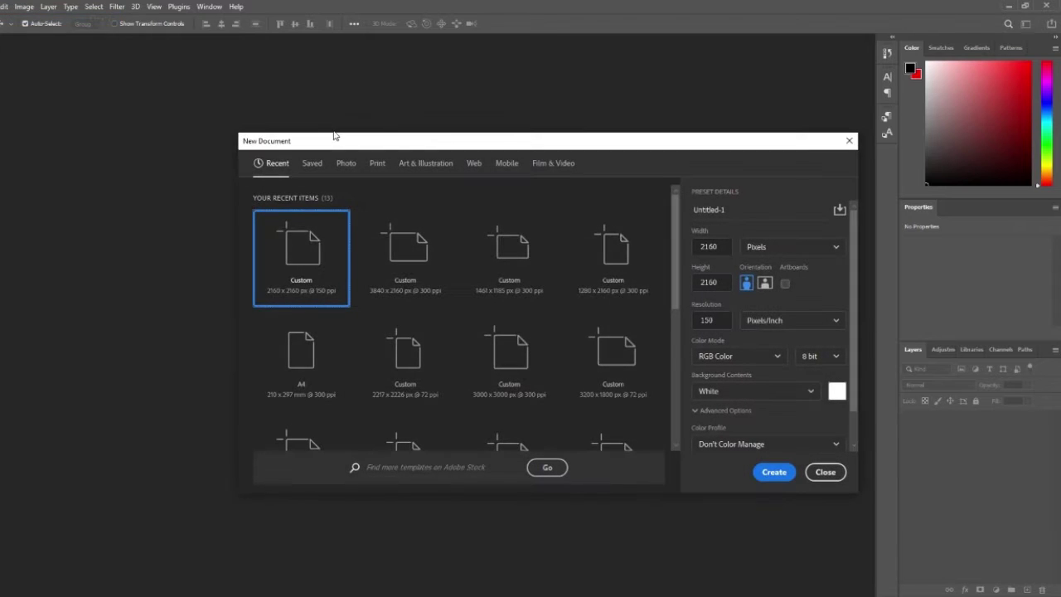
double_click(328, 288)
Step: Place the exported Asset 2@4x image in the document and scale it from its centre to about 200%
key(alt+Tab)
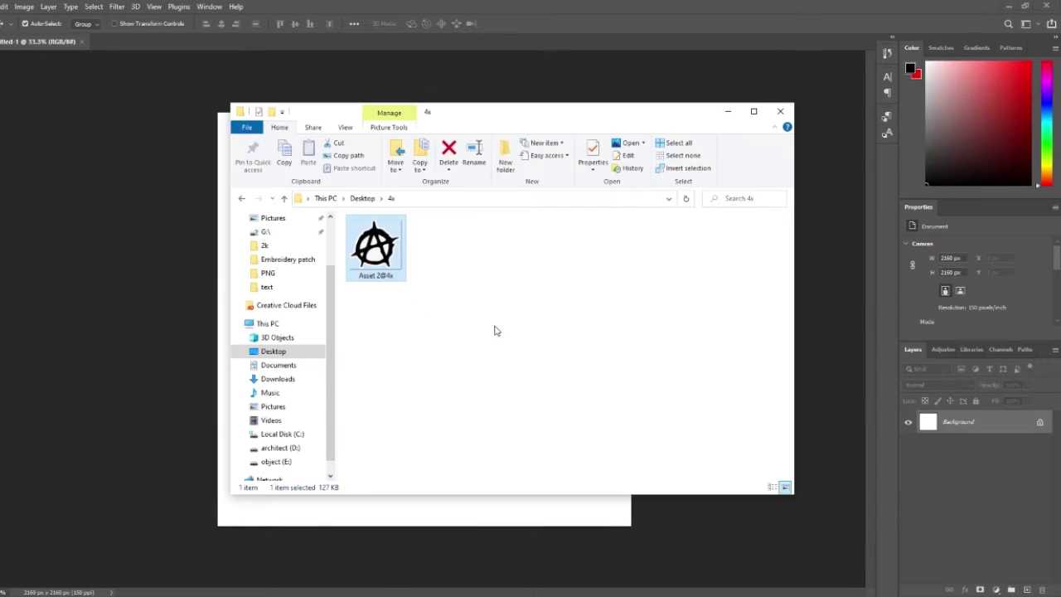
drag(377, 268, 389, 331)
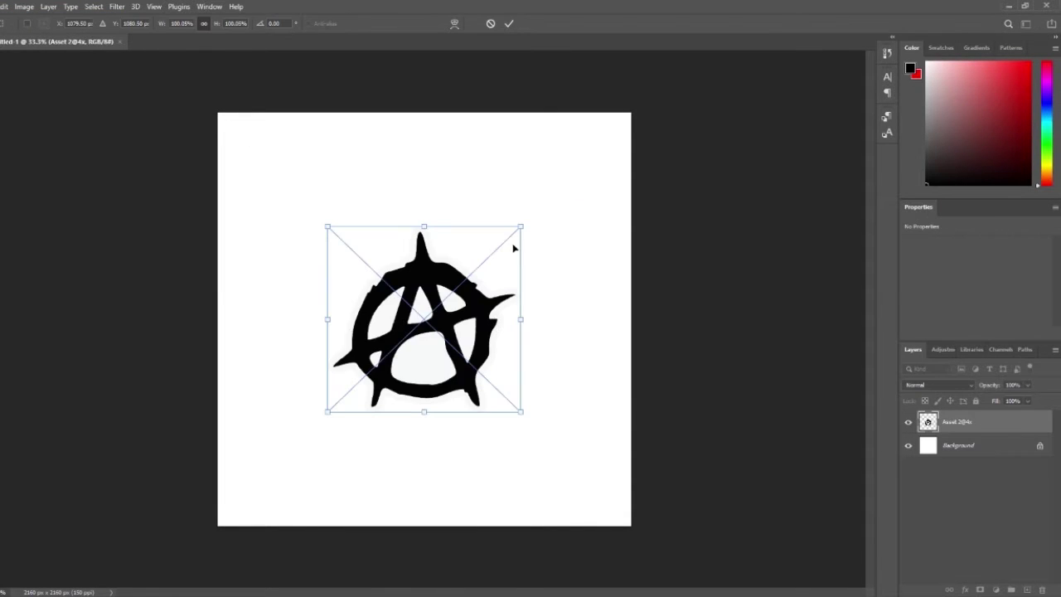
alt+drag(524, 230, 620, 135)
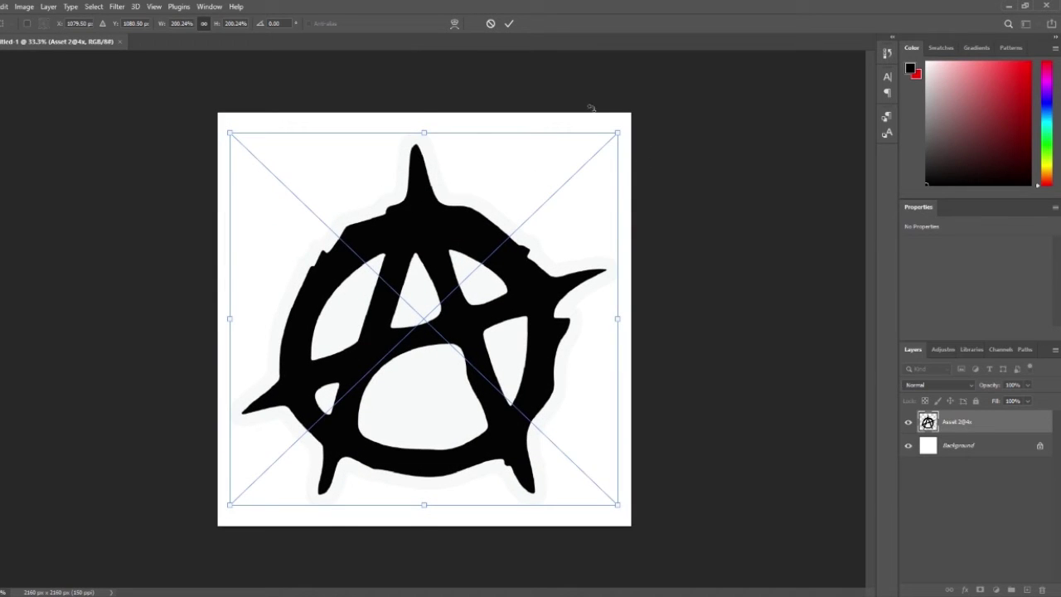
key(Return)
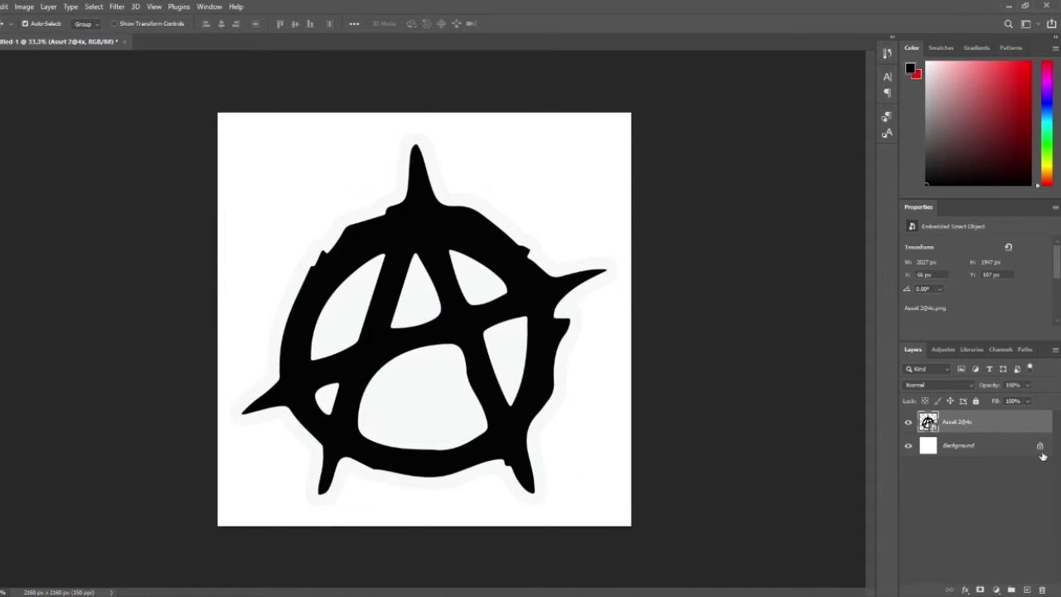
Step: Delete the white Background layer
click(974, 445)
key(Delete)
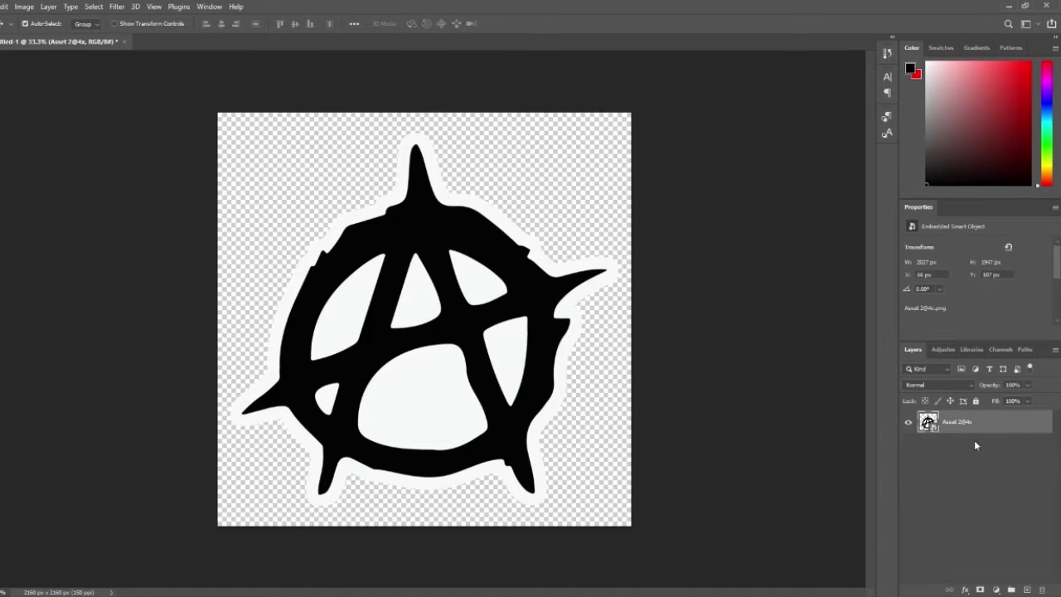
Step: Check the canvas size and move the symbol slightly upward to a Y position of 71 px
click(29, 7)
click(37, 107)
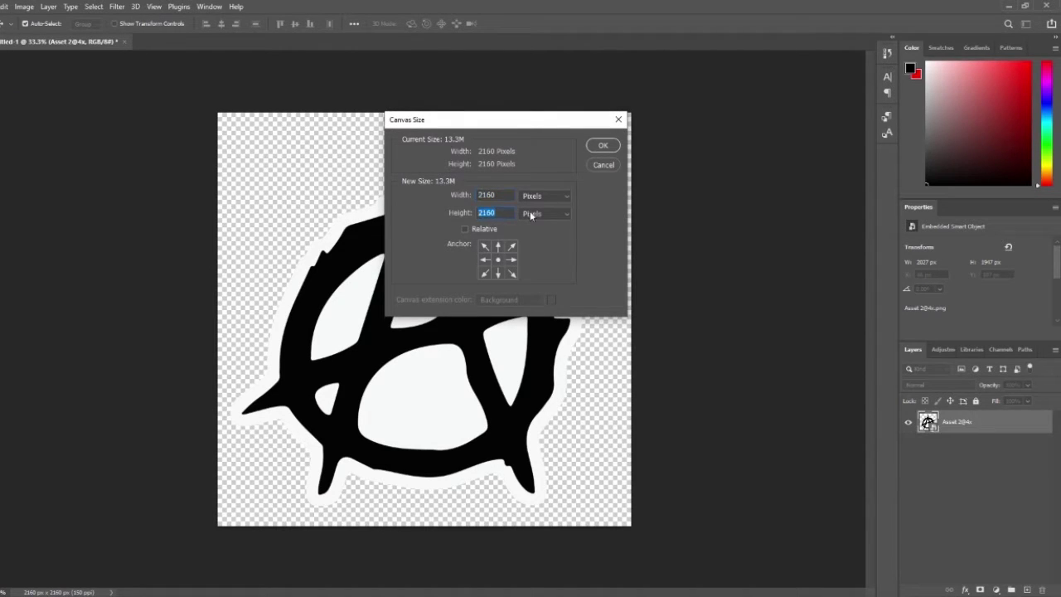
click(622, 119)
drag(472, 308, 470, 298)
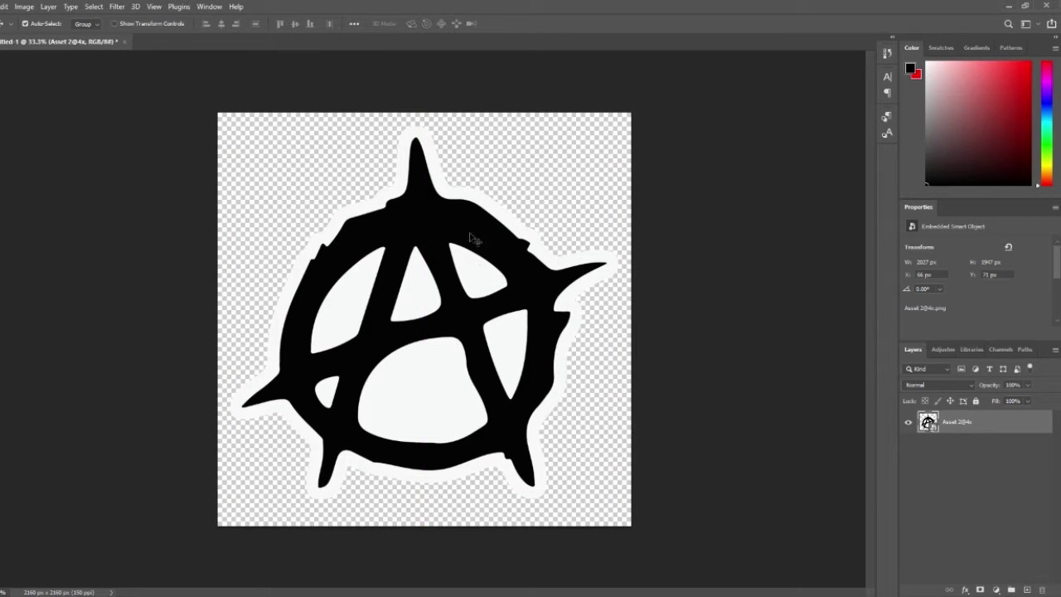
Step: Save a PNG copy named A in the text folder inside Embroidery patch, with the smallest file size option
click(2, 10)
click(49, 147)
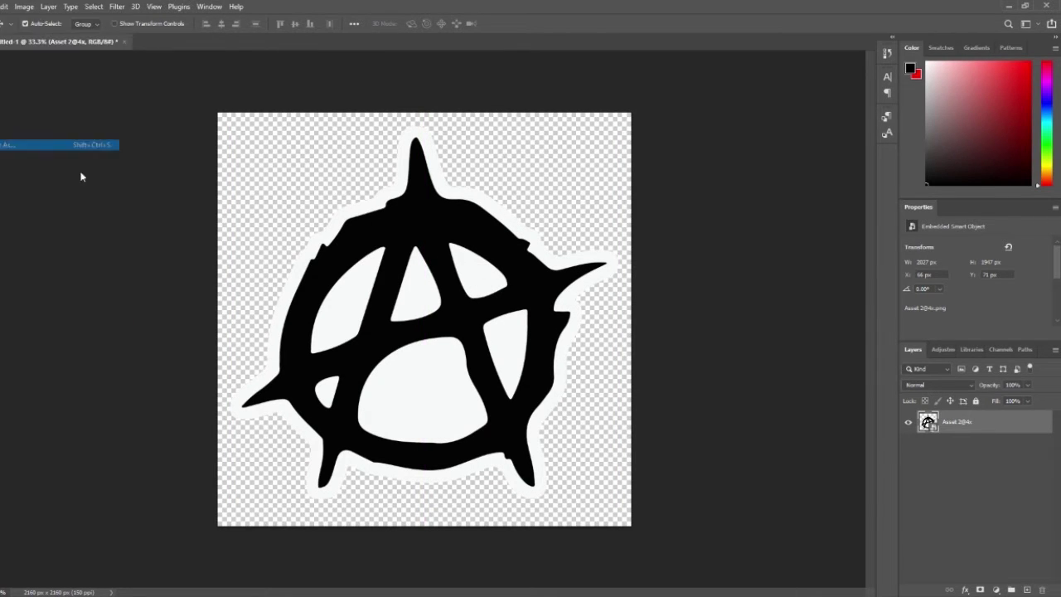
click(322, 397)
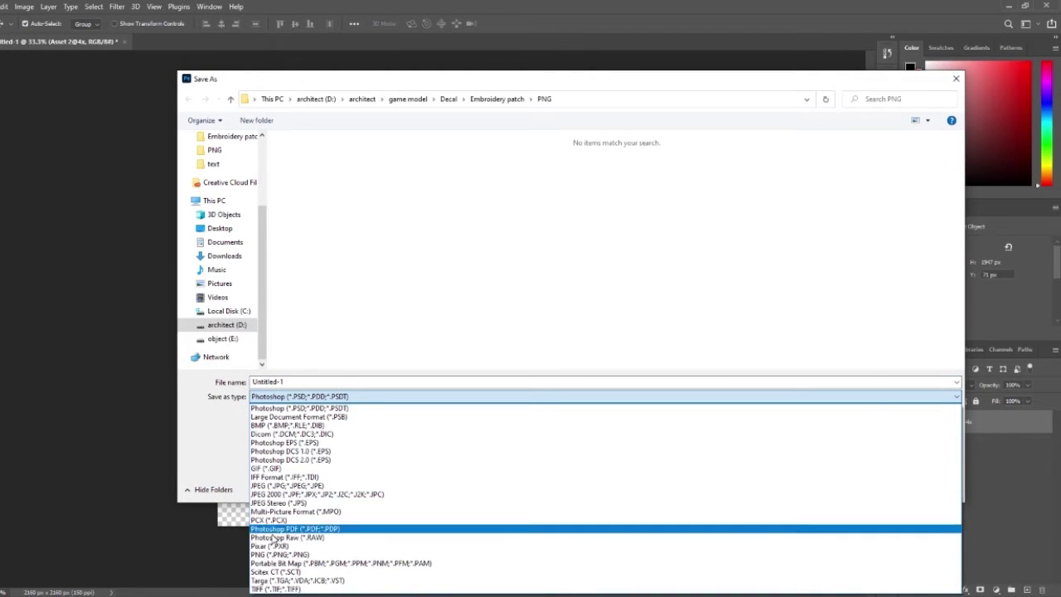
click(249, 555)
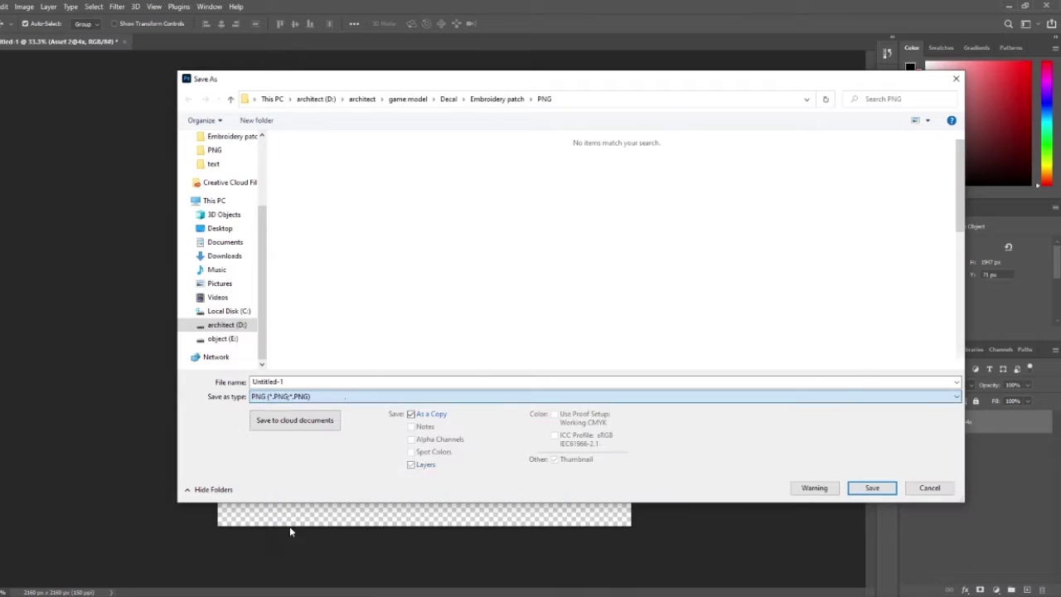
click(497, 99)
click(348, 215)
double_click(348, 217)
click(419, 381)
click(319, 383)
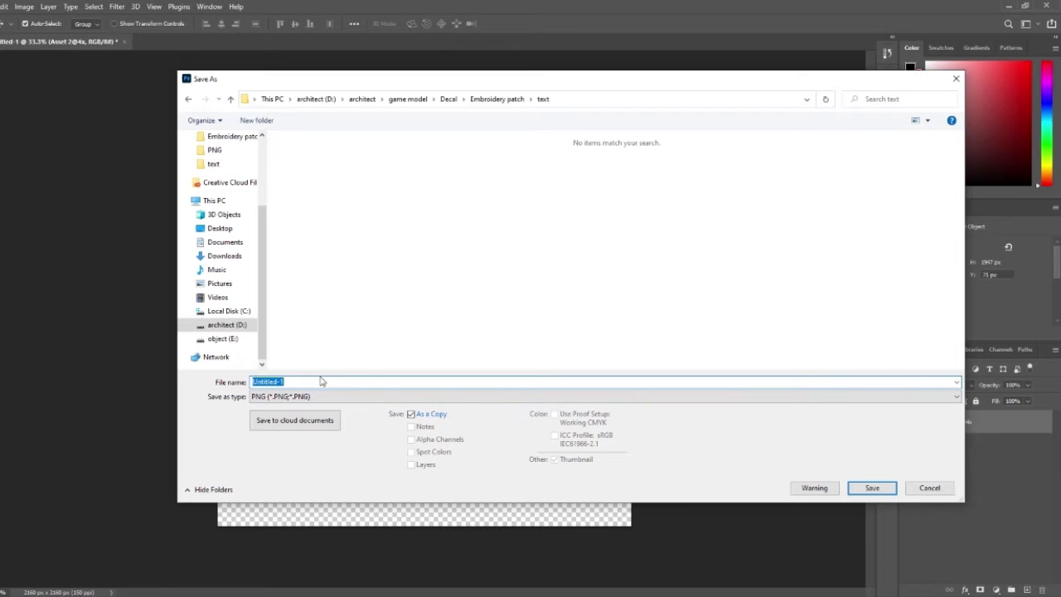
click(881, 493)
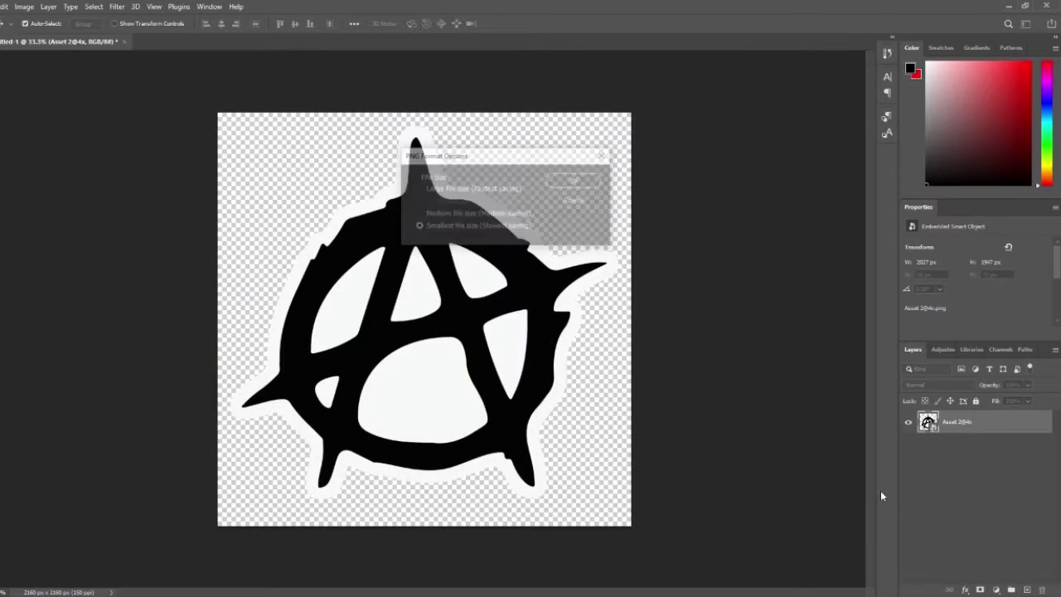
click(570, 182)
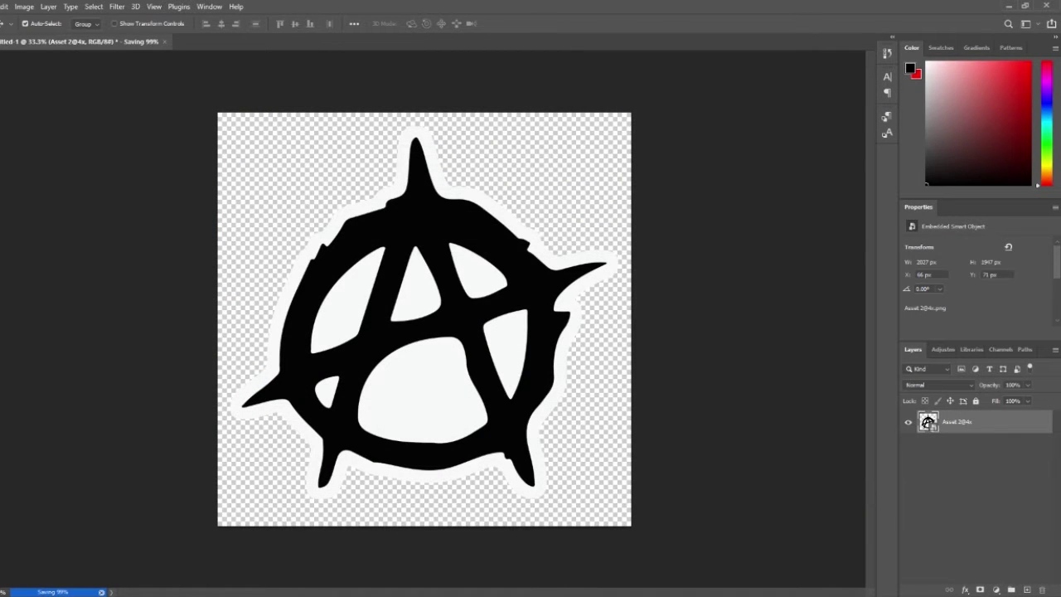
Step: Switch to File Explorer, open the text folder, and select the saved image A
mouse_move(424, 596)
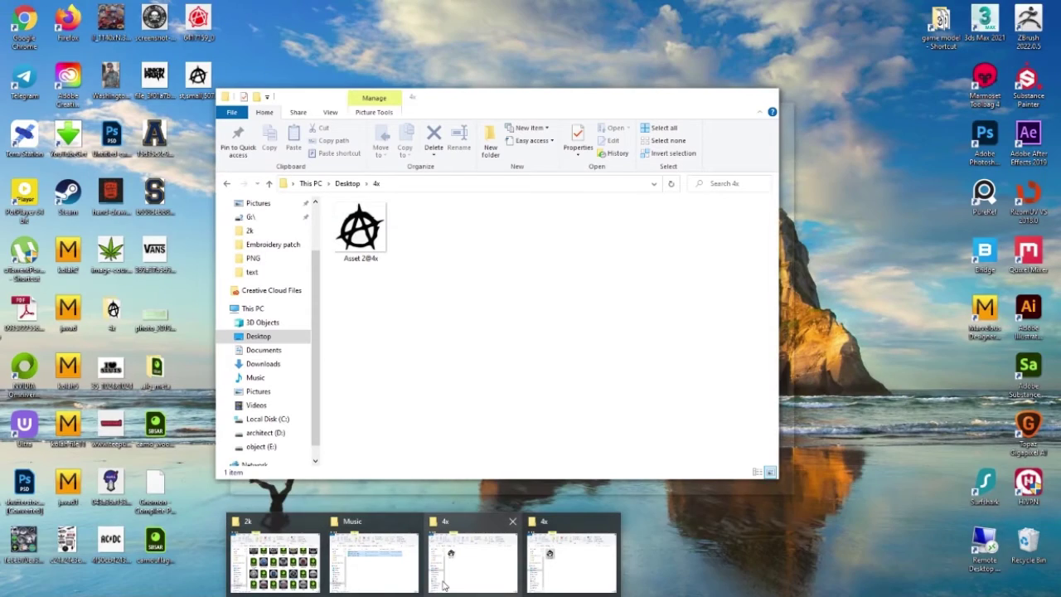
click(472, 564)
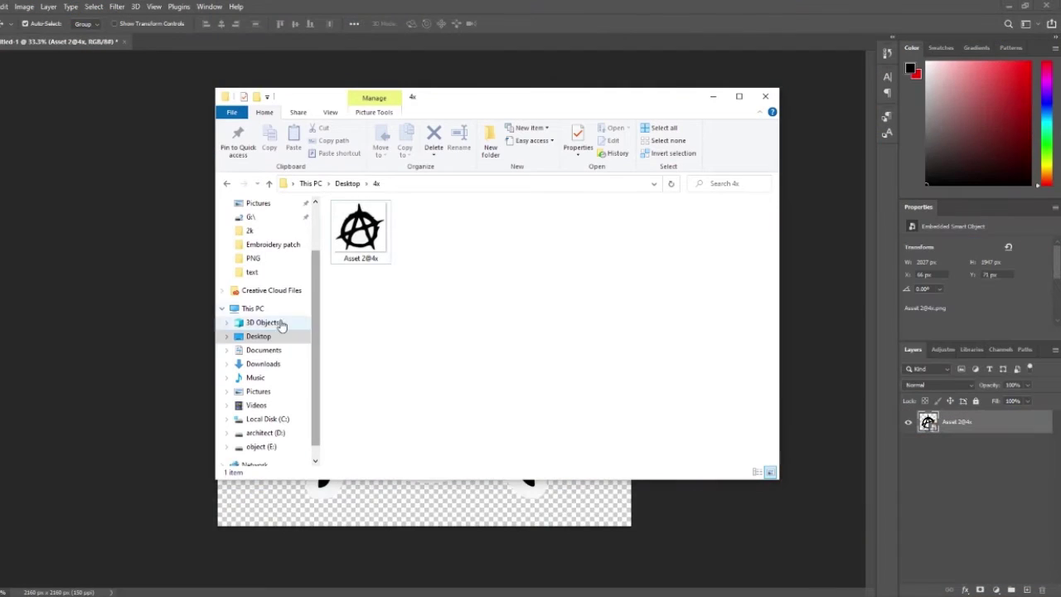
click(278, 272)
click(360, 248)
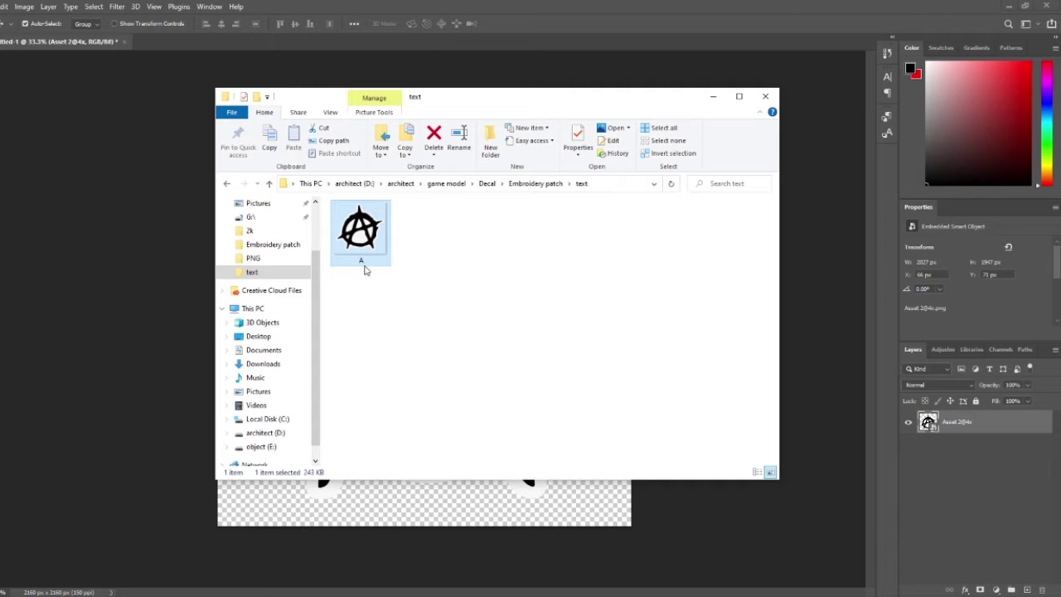
Step: Switch to Substance 3D Sampler and import A.png as a bitmap with a base material added
drag(366, 245, 937, 259)
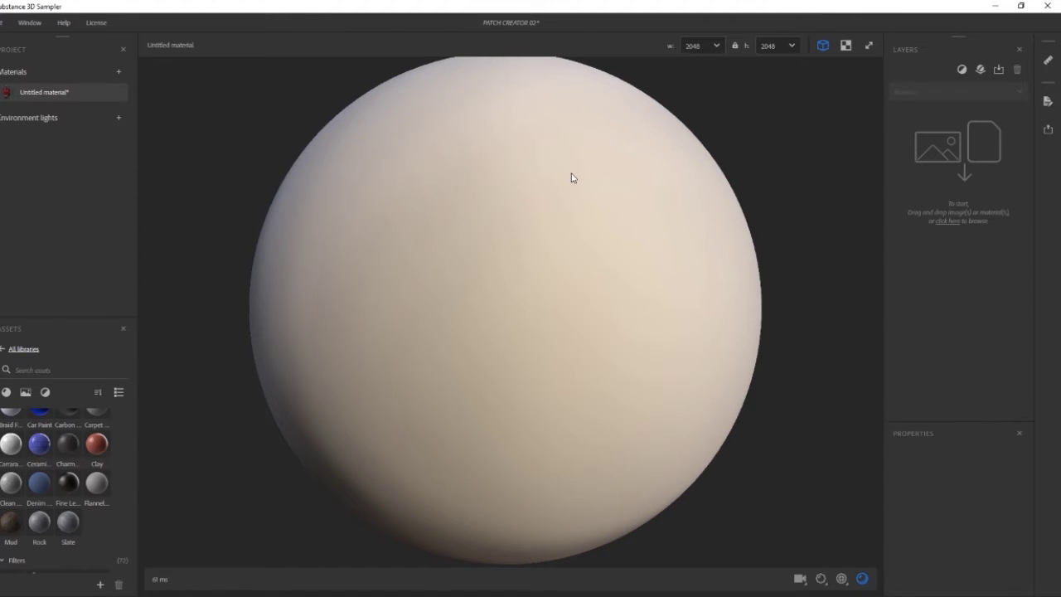
key(alt+Tab)
drag(355, 234, 597, 306)
click(344, 328)
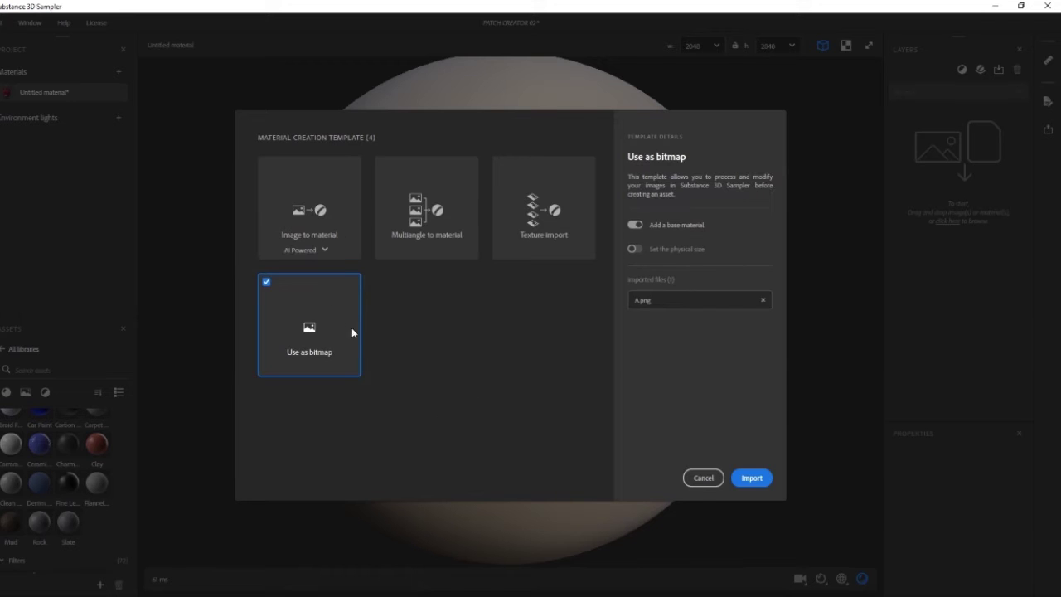
click(752, 478)
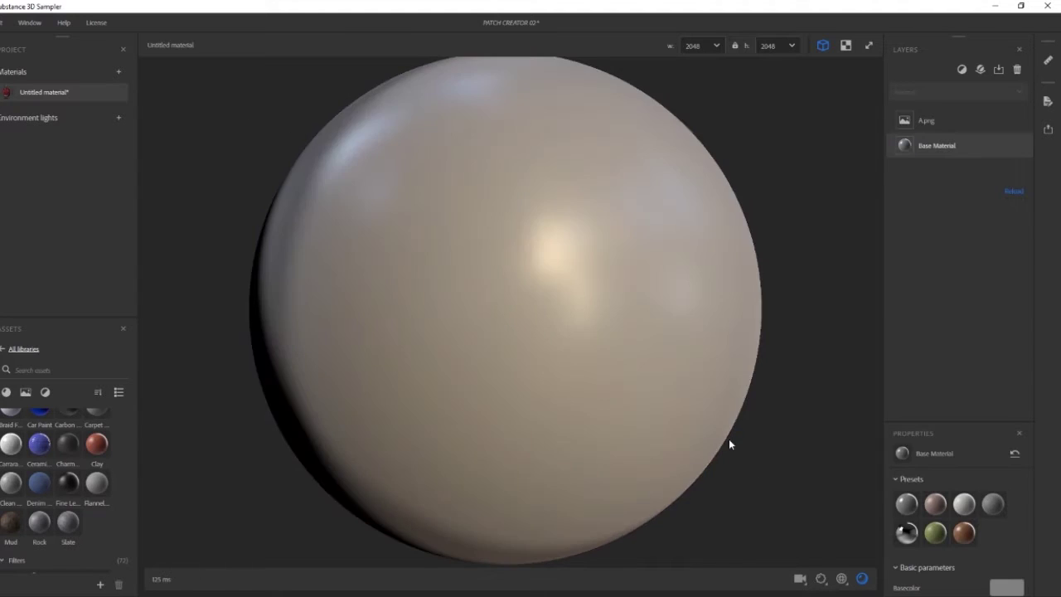
Step: Apply the Embroidery filter above the A.png layer
scroll(83, 501, down, 5)
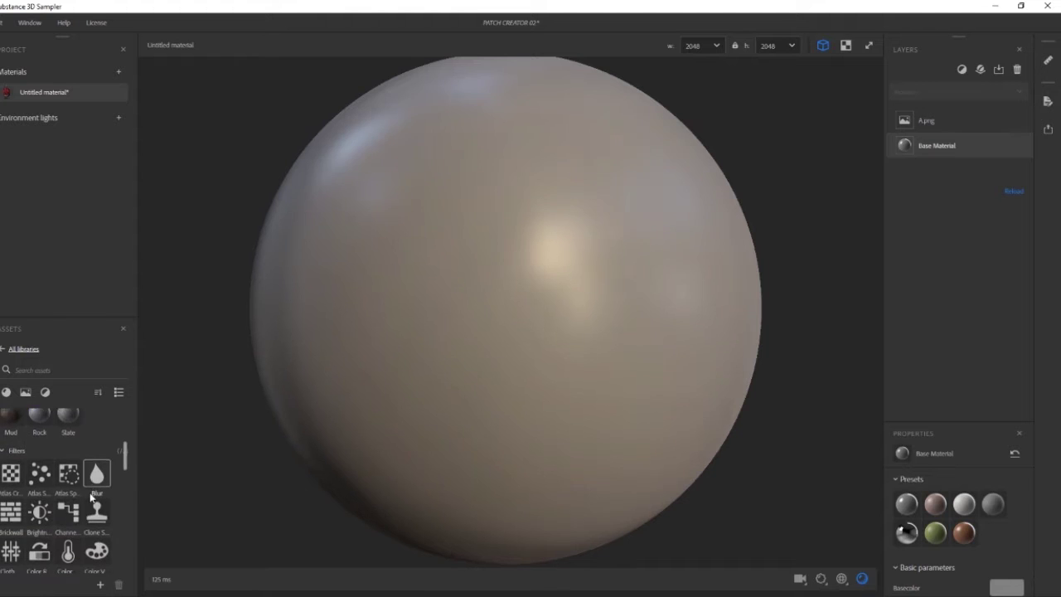
scroll(68, 531, down, 2)
drag(68, 501, 390, 481)
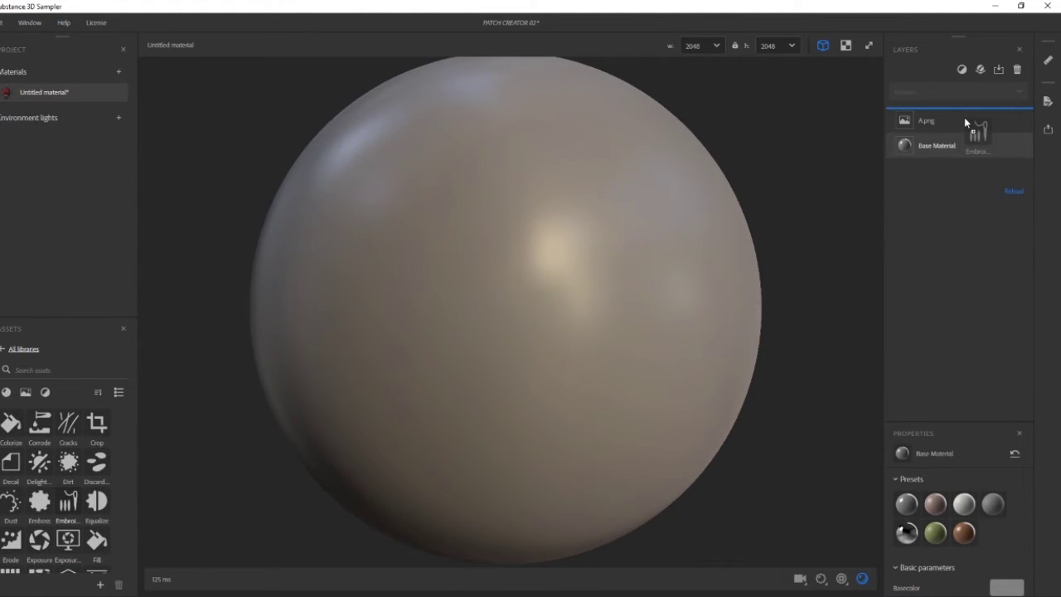
drag(964, 117, 965, 116)
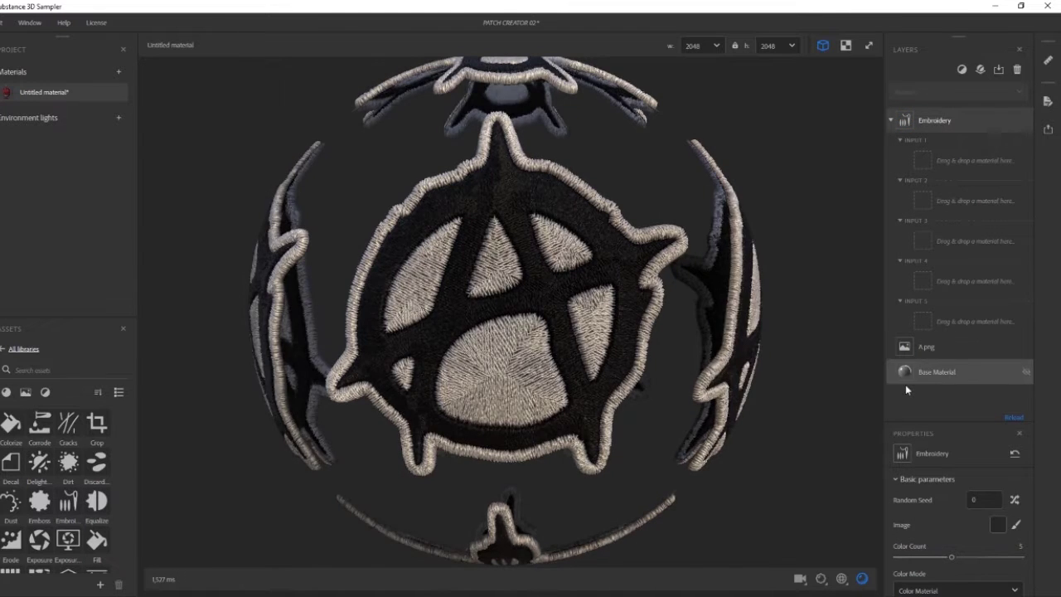
Step: Add the Carpet Basket Knit material to the Embroidery filter and place it in Input 2
scroll(432, 287, down, 2)
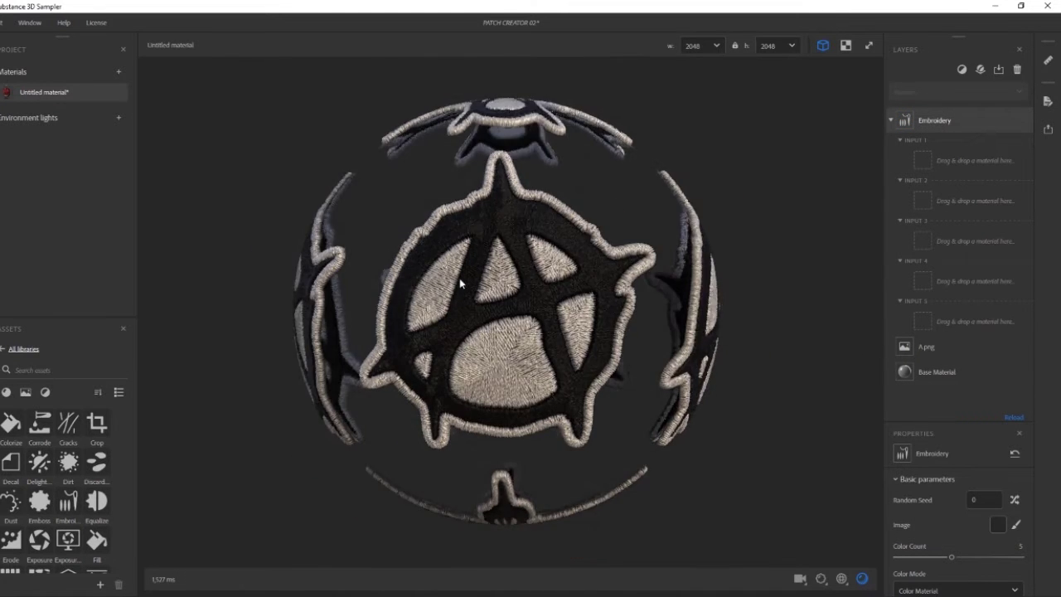
drag(460, 286, 464, 275)
scroll(497, 296, up, 3)
drag(511, 303, 528, 308)
scroll(528, 308, down, 2)
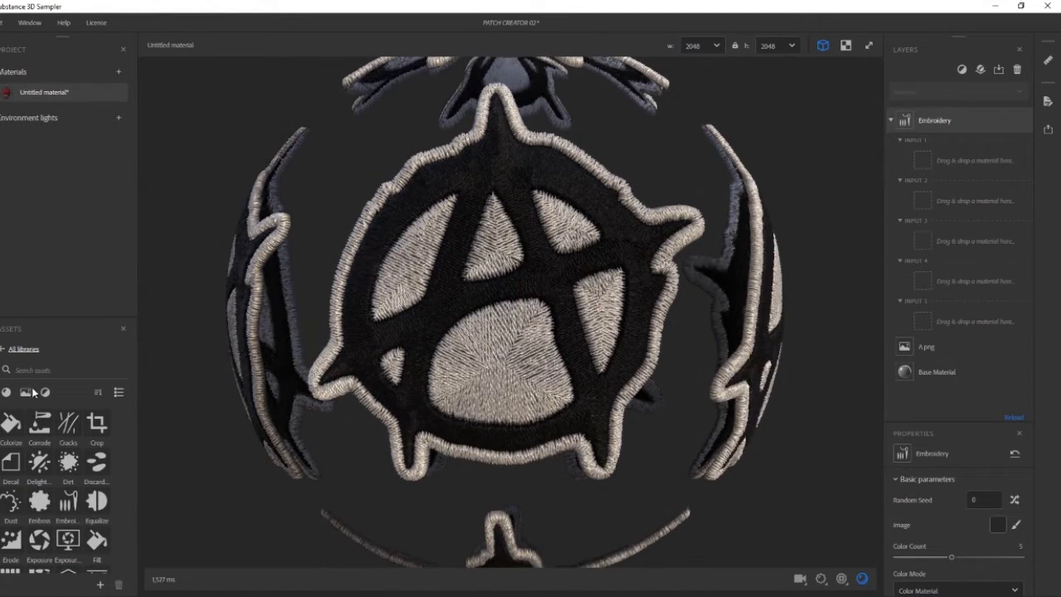
scroll(14, 401, down, 1)
click(8, 392)
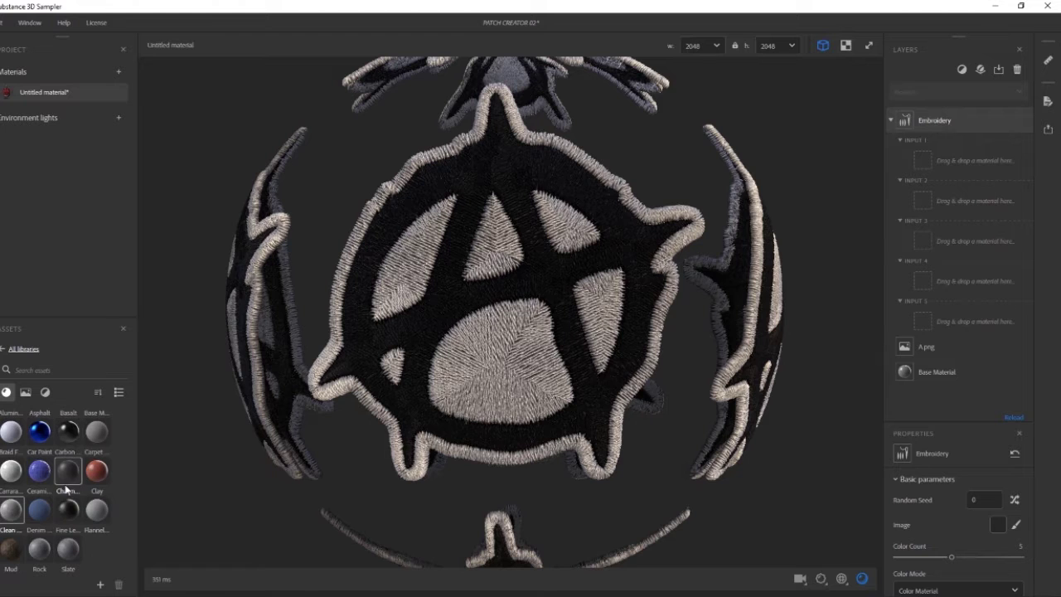
drag(99, 437, 997, 220)
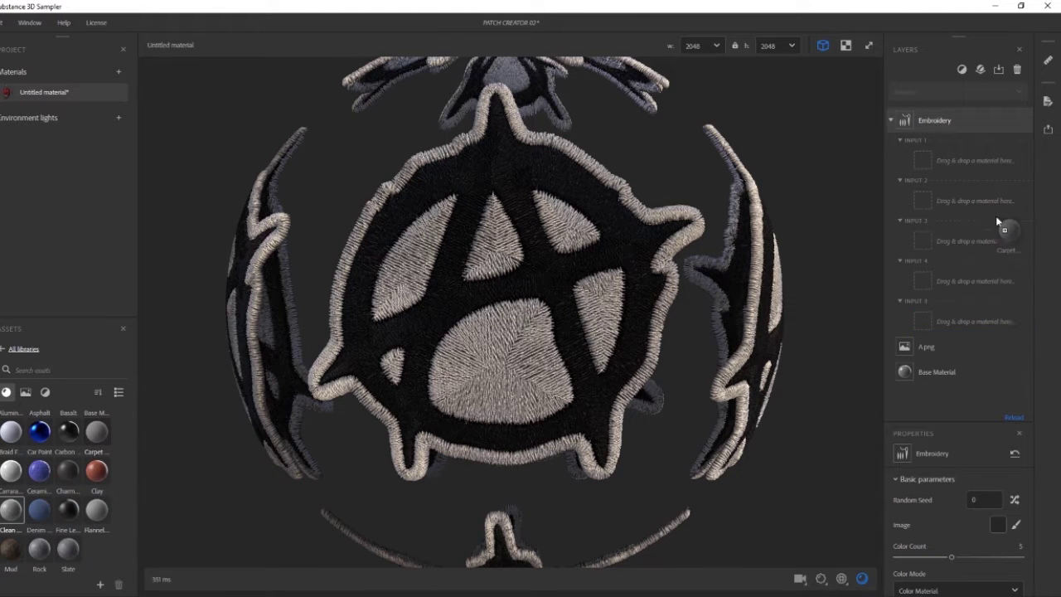
drag(995, 157, 995, 157)
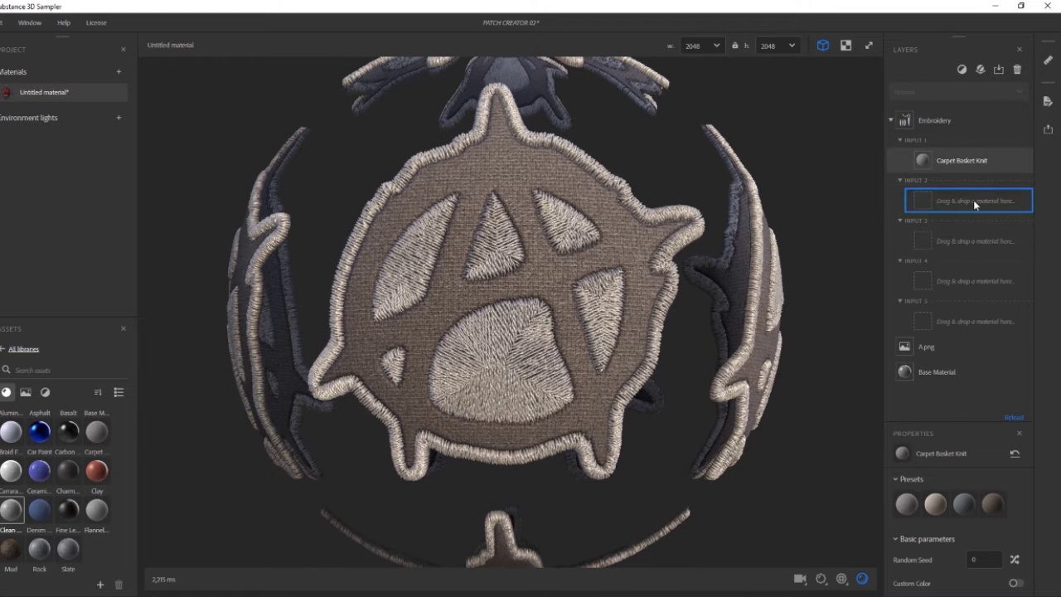
drag(973, 200, 973, 200)
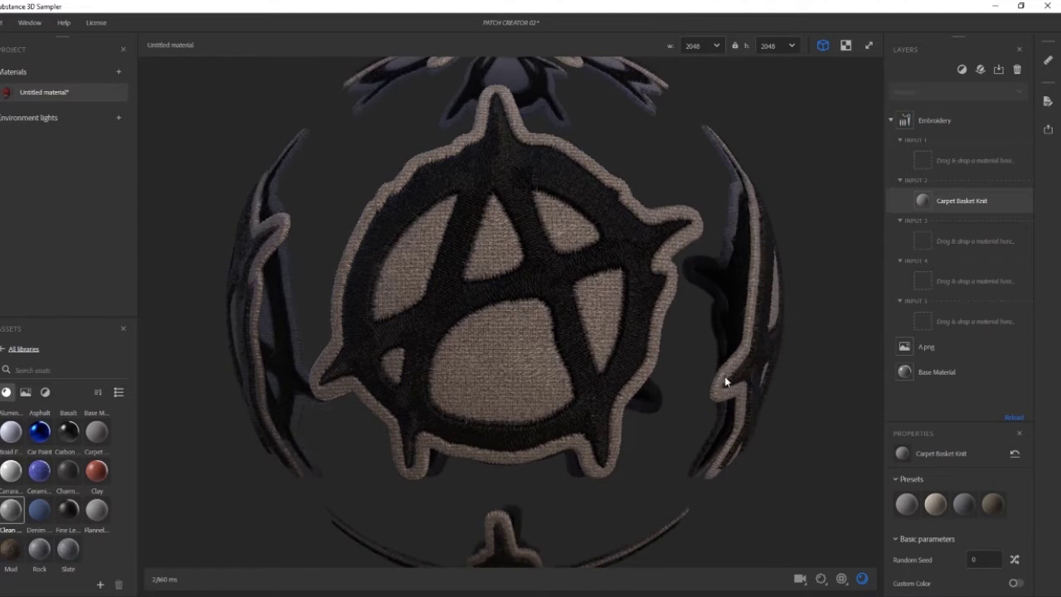
Step: Set the Carpet Basket Knit primary color to #DDDDDD and its secondary color to #E7E7E7
drag(726, 381, 728, 381)
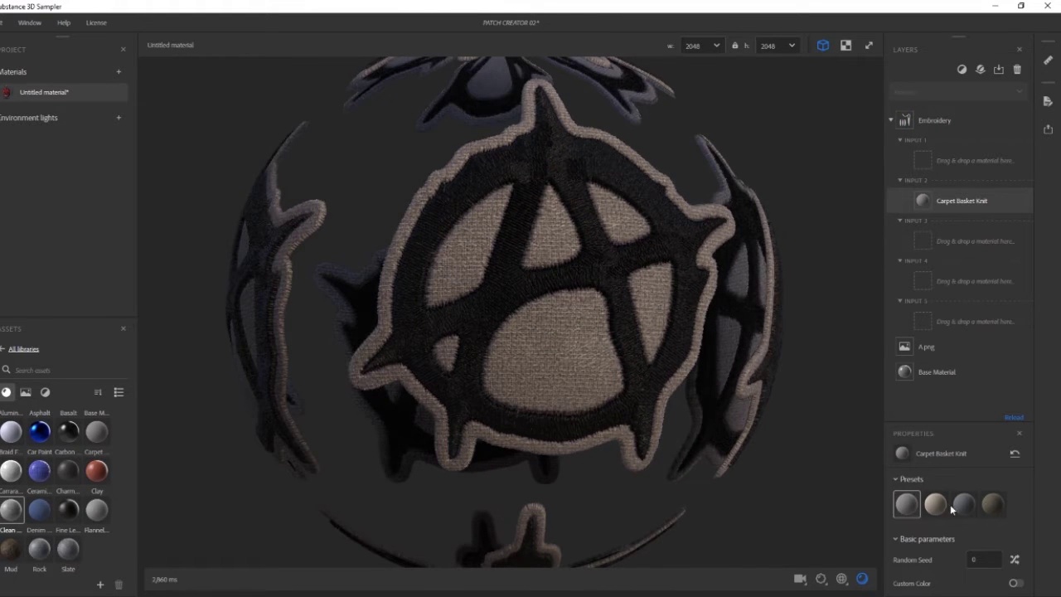
scroll(1008, 356, down, 1)
scroll(1020, 491, down, 5)
scroll(1016, 501, up, 3)
click(1018, 524)
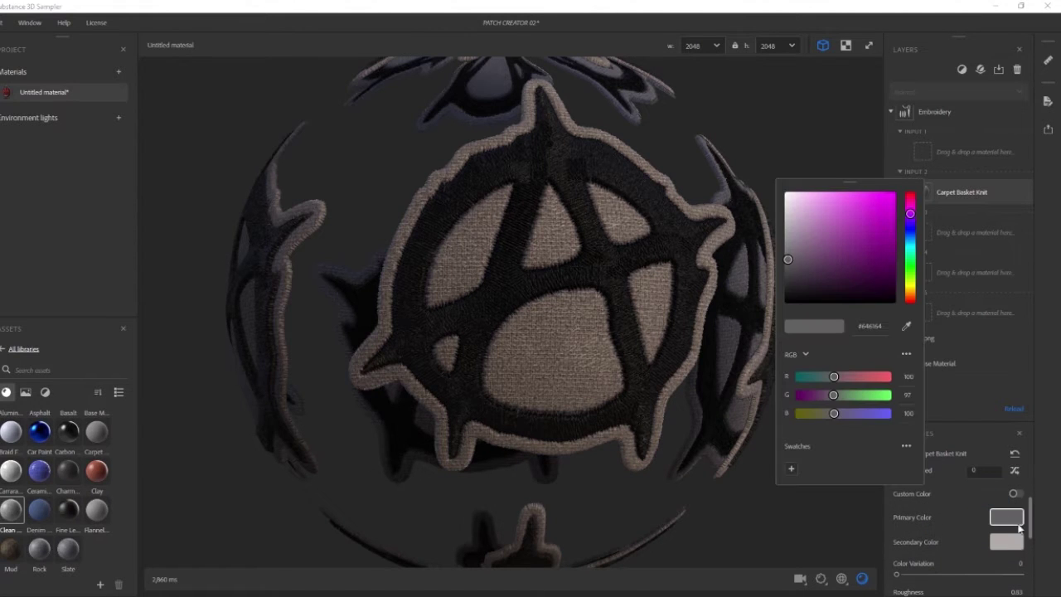
drag(792, 237, 775, 207)
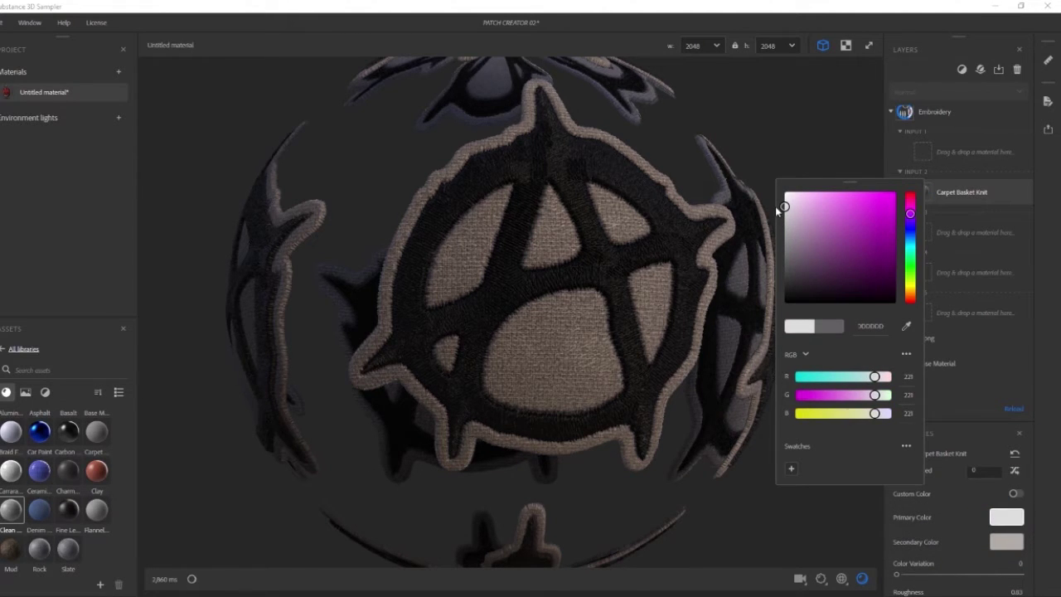
click(709, 249)
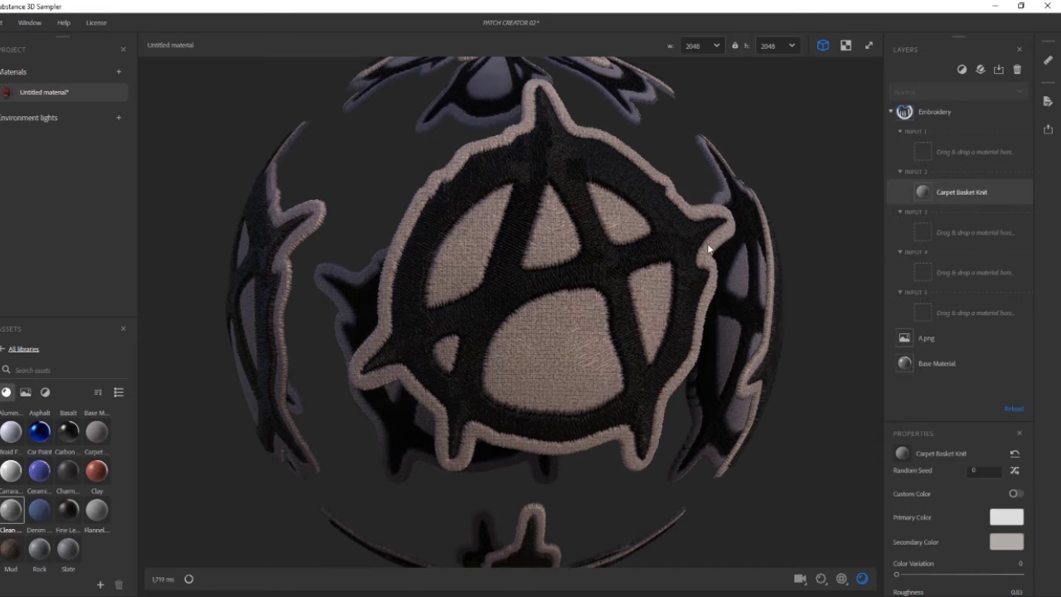
click(995, 544)
drag(789, 222, 785, 202)
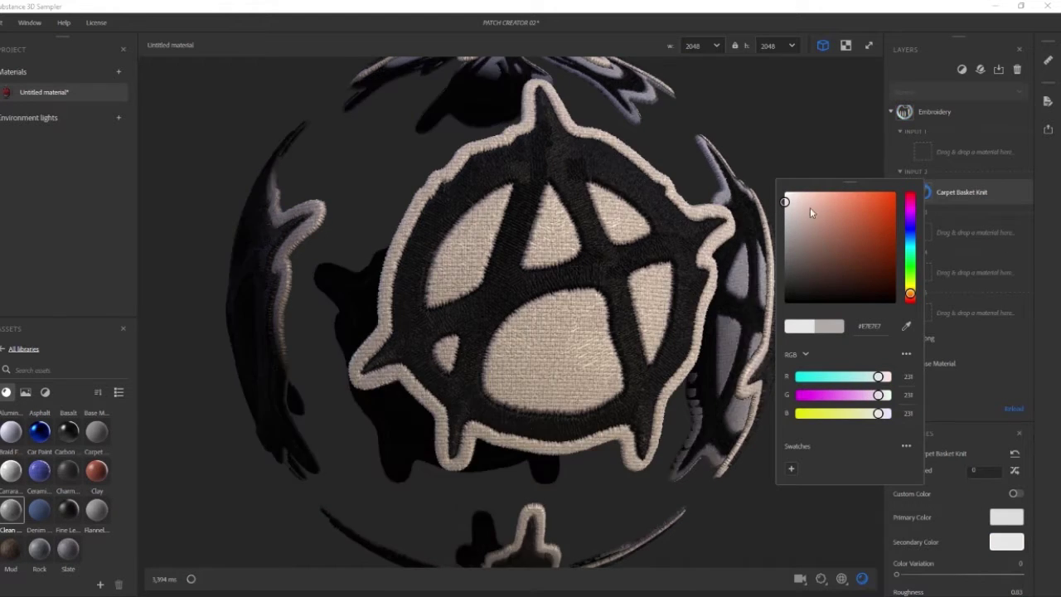
click(1042, 363)
drag(699, 289, 500, 340)
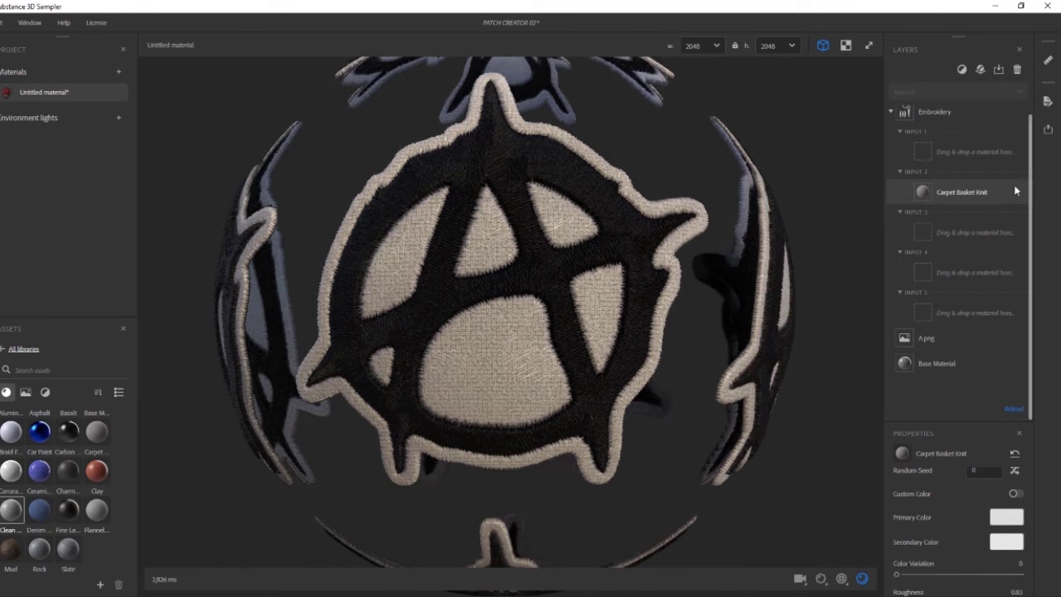
Step: Set the Embroidery layer's Embroidery Scale to 0.81
click(972, 112)
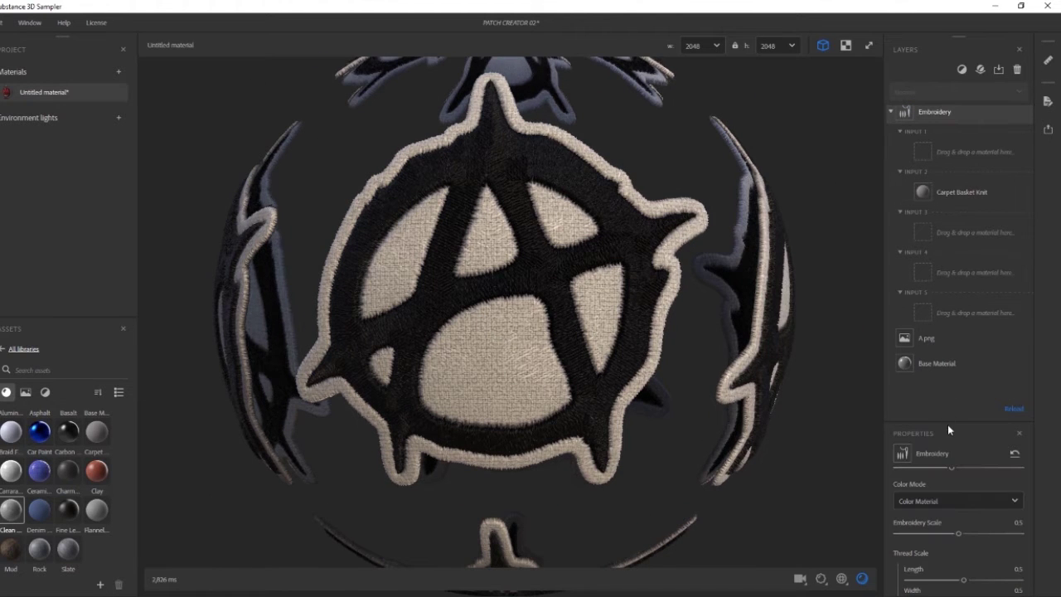
click(997, 532)
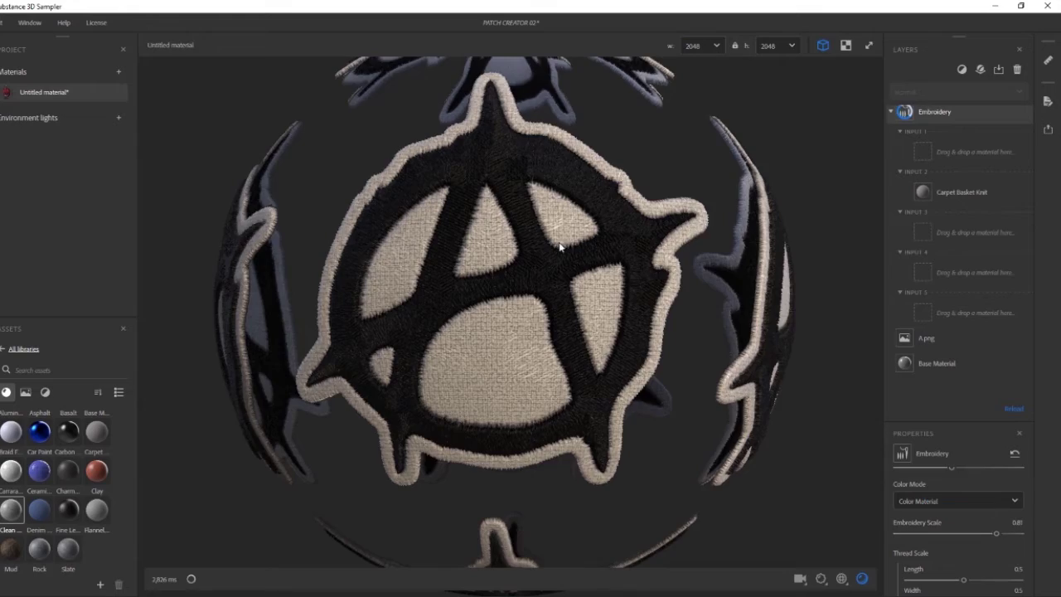
scroll(562, 247, up, 5)
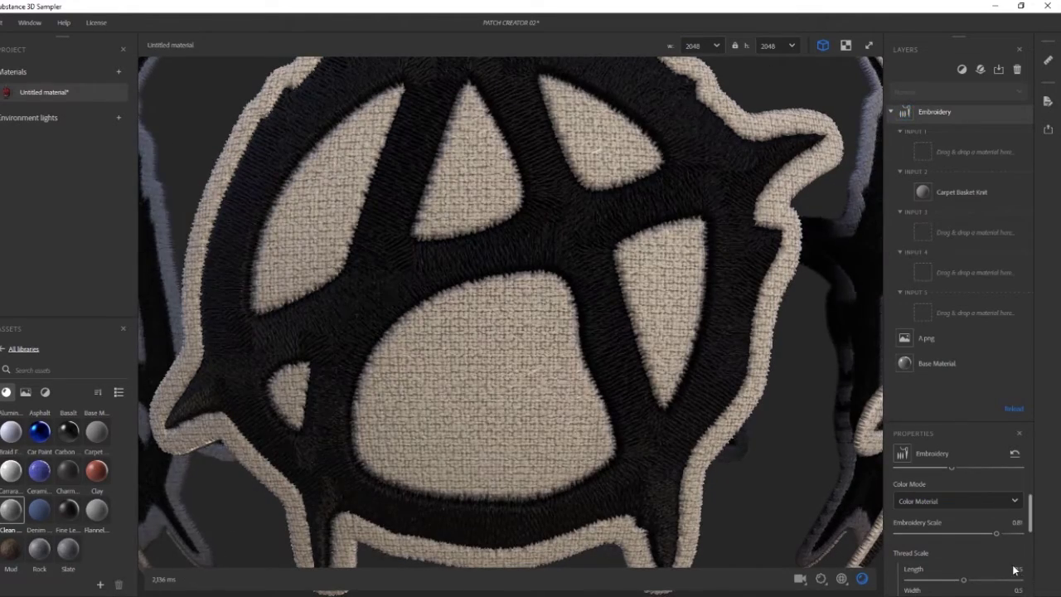
Step: Set the embroidery Thread Scale to a length of 0.63 and a width of 0.3, and rotate the lighting
scroll(930, 583, down, 5)
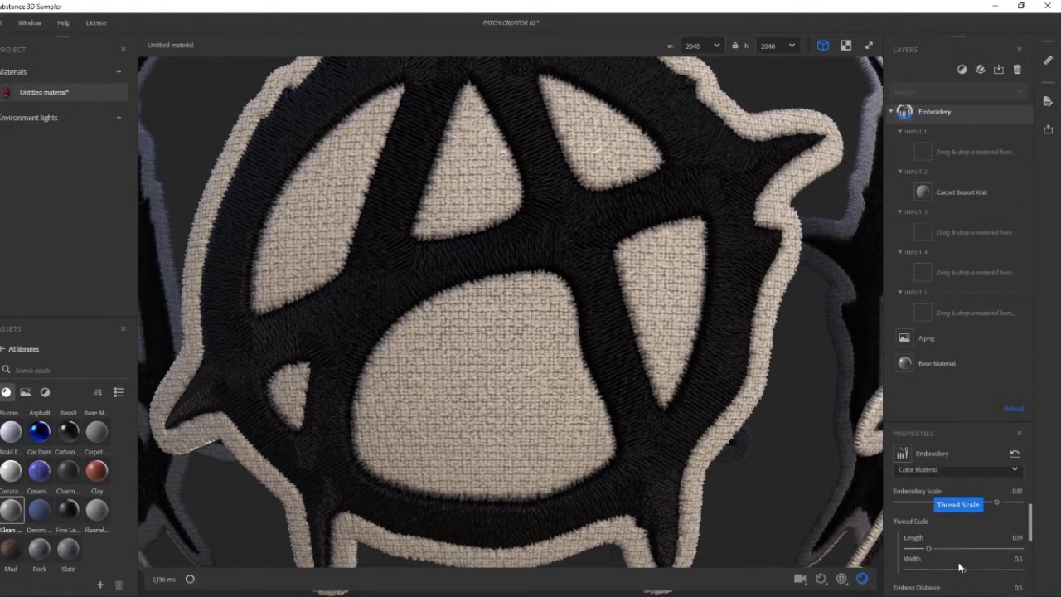
scroll(942, 524, up, 2)
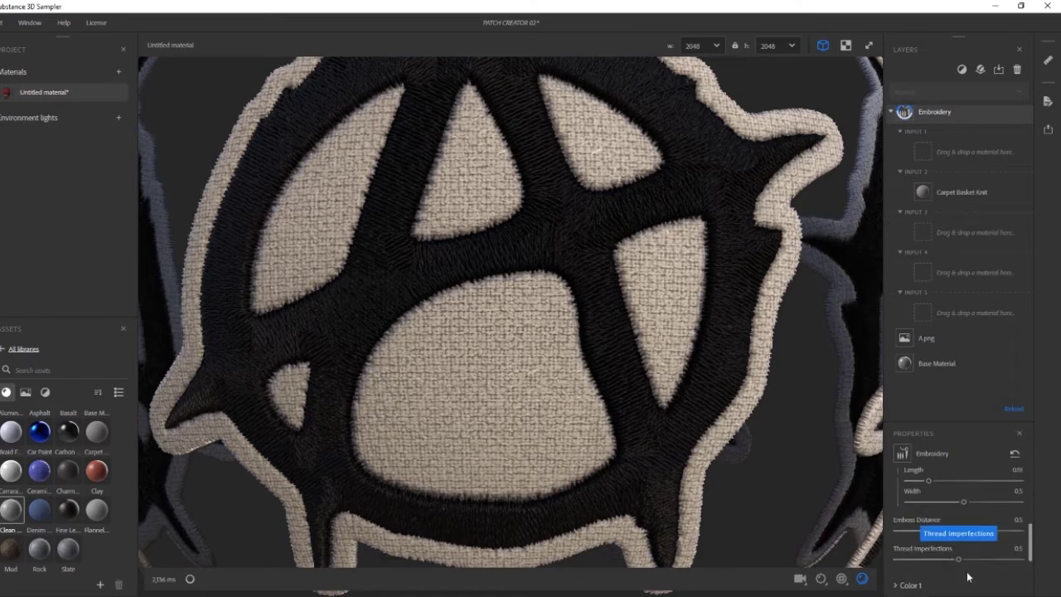
drag(963, 526, 941, 527)
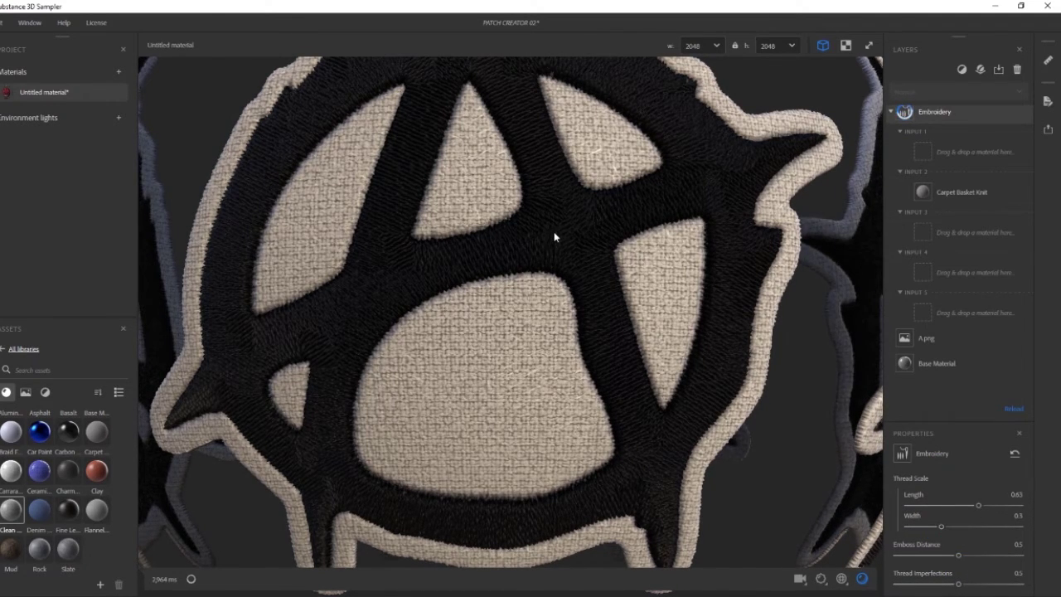
scroll(554, 231, down, 3)
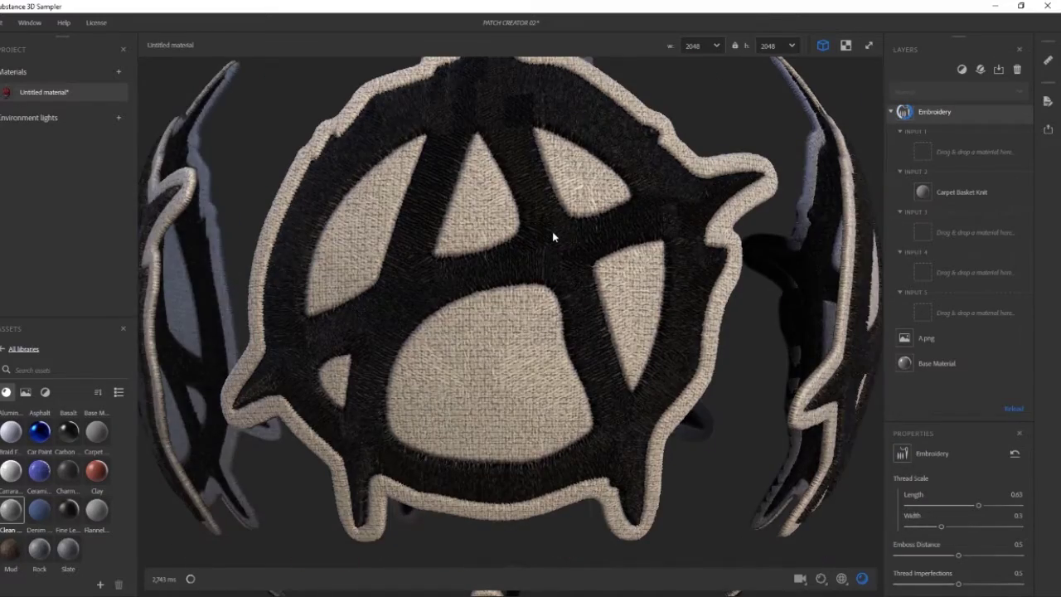
shift+right_drag(552, 231, 506, 256)
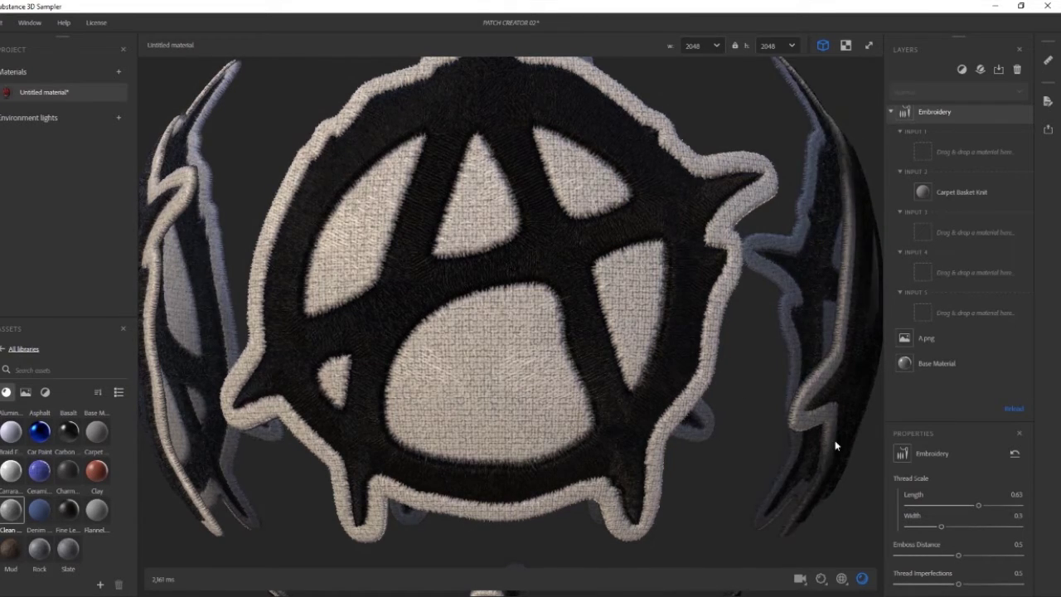
Step: Set the embroidery's Emboss Distance to 0.33 and Thread Imperfections to 0.64
scroll(1030, 544, down, 2)
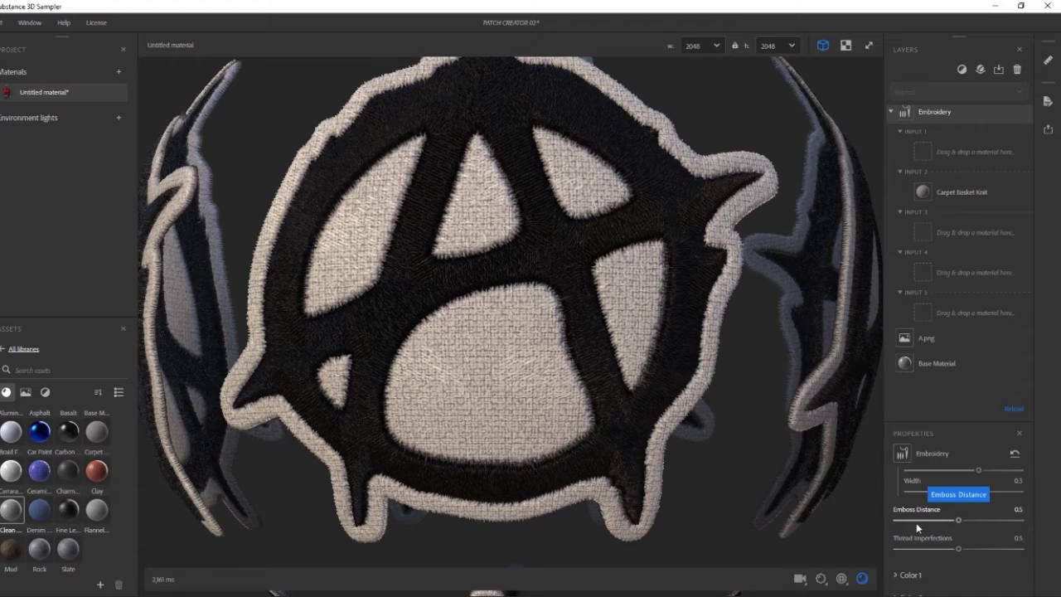
click(939, 520)
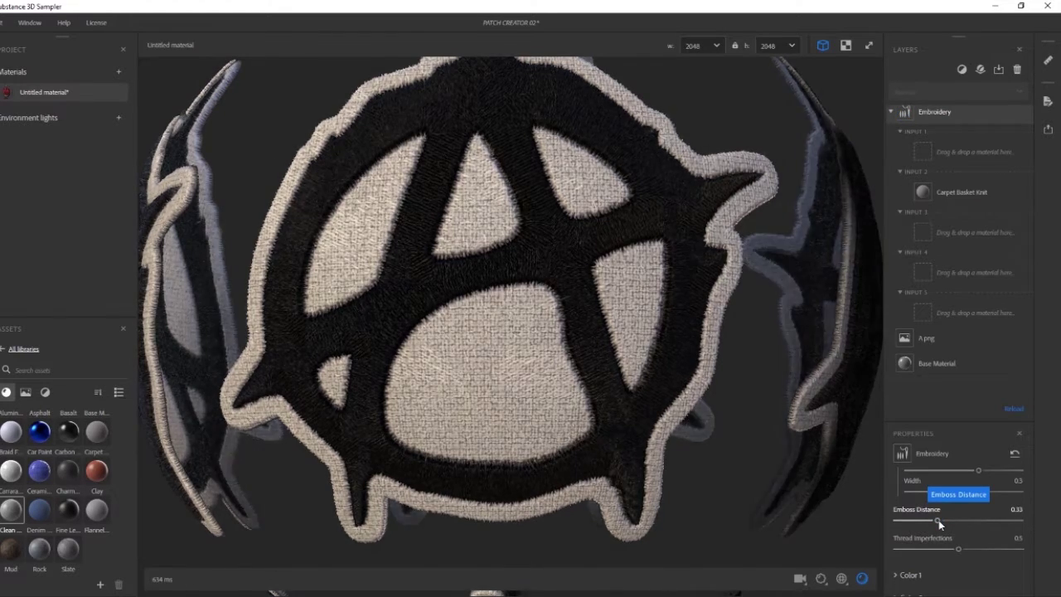
drag(749, 383, 752, 384)
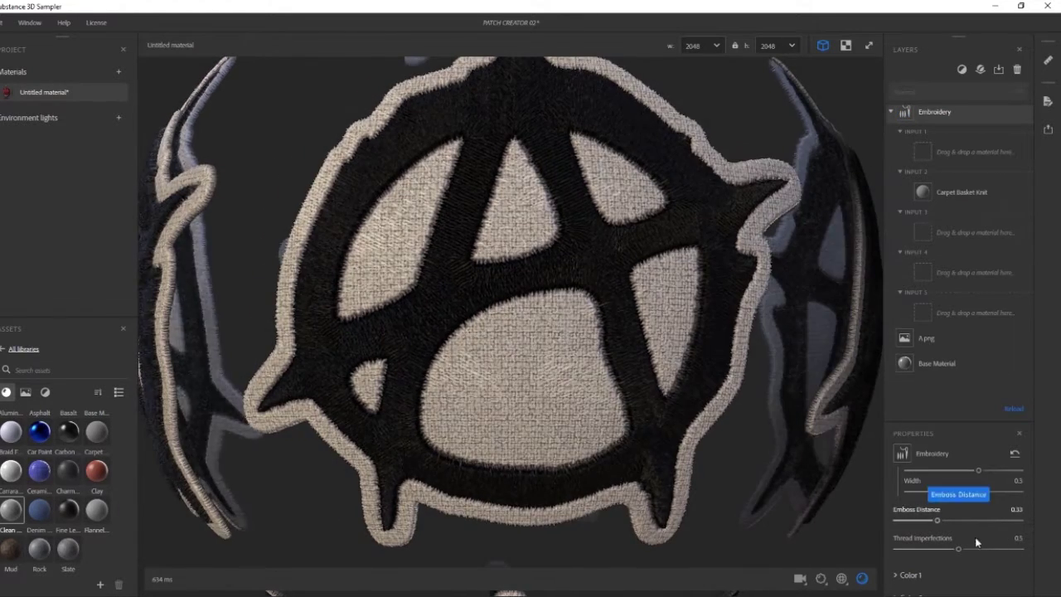
drag(958, 548, 977, 551)
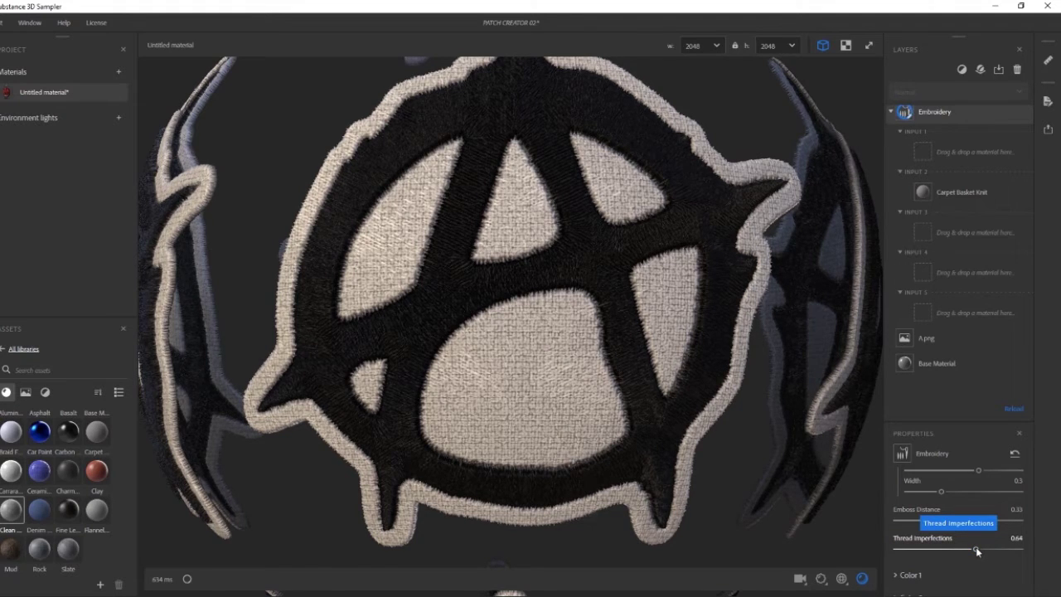
Step: Configure the embroidery's Color 1 with Roughness 0.64, Metallic 0 and Height Position 0.45
scroll(976, 549, down, 3)
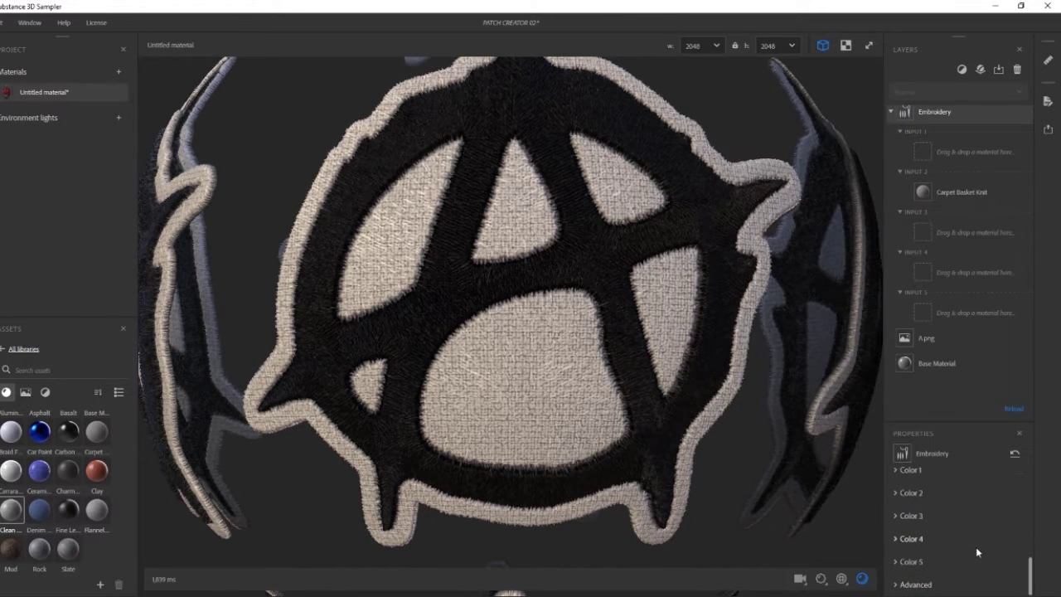
click(907, 474)
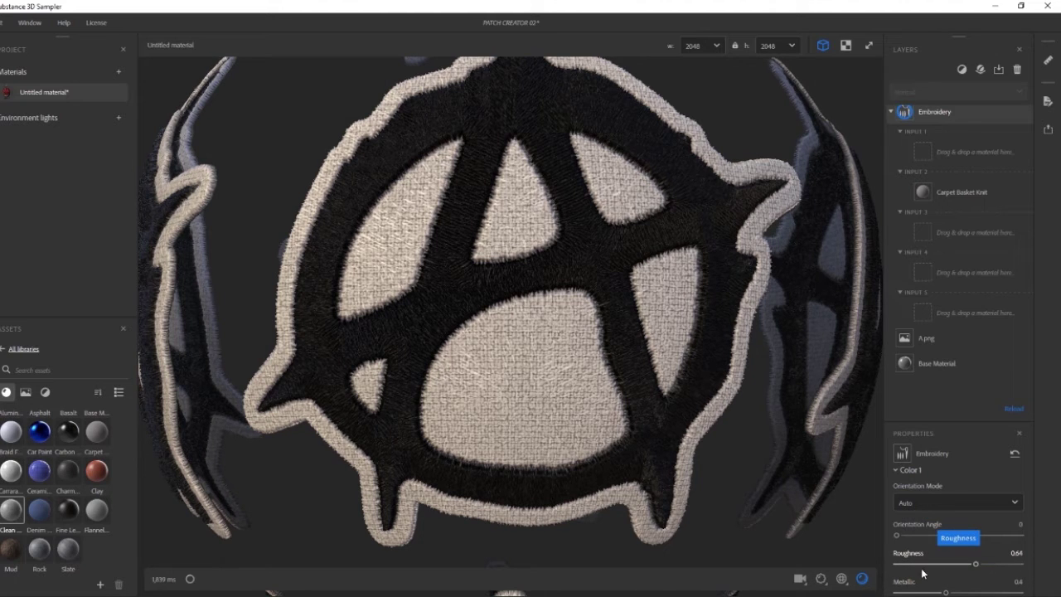
scroll(922, 574, down, 2)
click(898, 519)
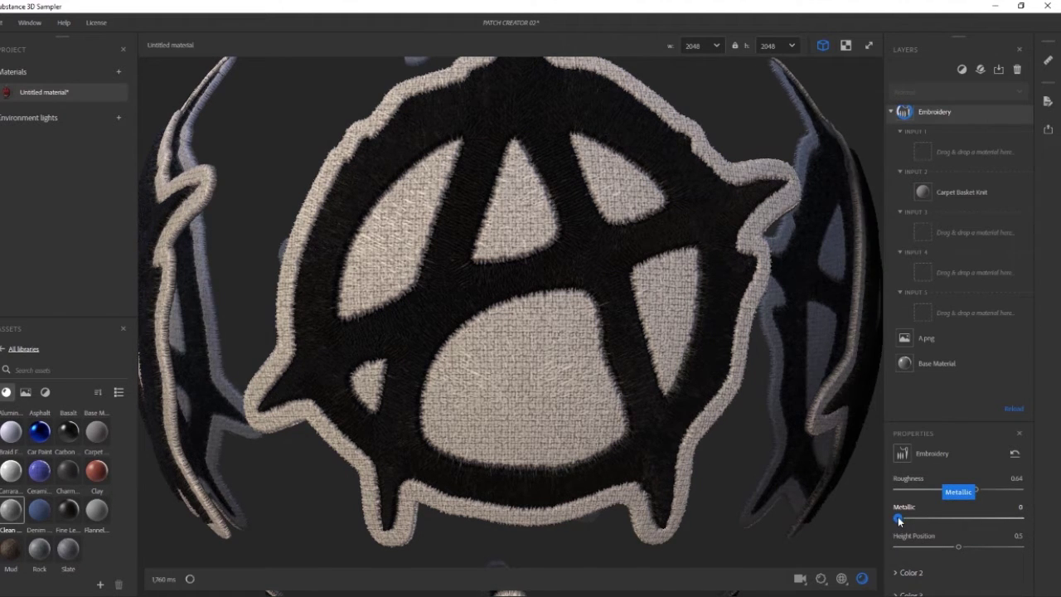
drag(958, 546, 952, 548)
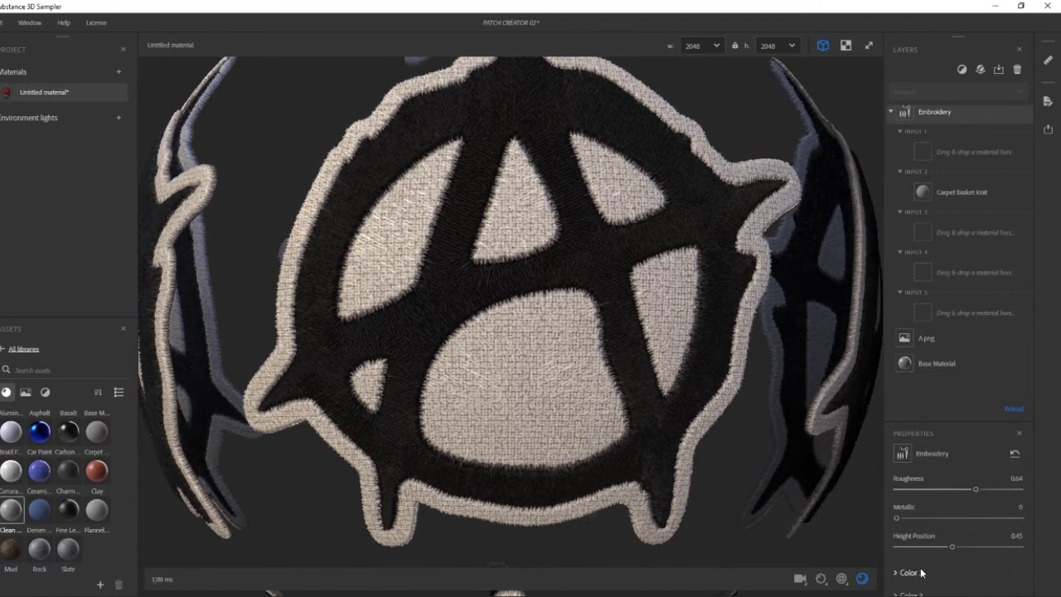
Step: Configure the embroidery's Color 2 with Roughness 0.8, Metallic 0 and Height Position 0.33
scroll(920, 572, down, 3)
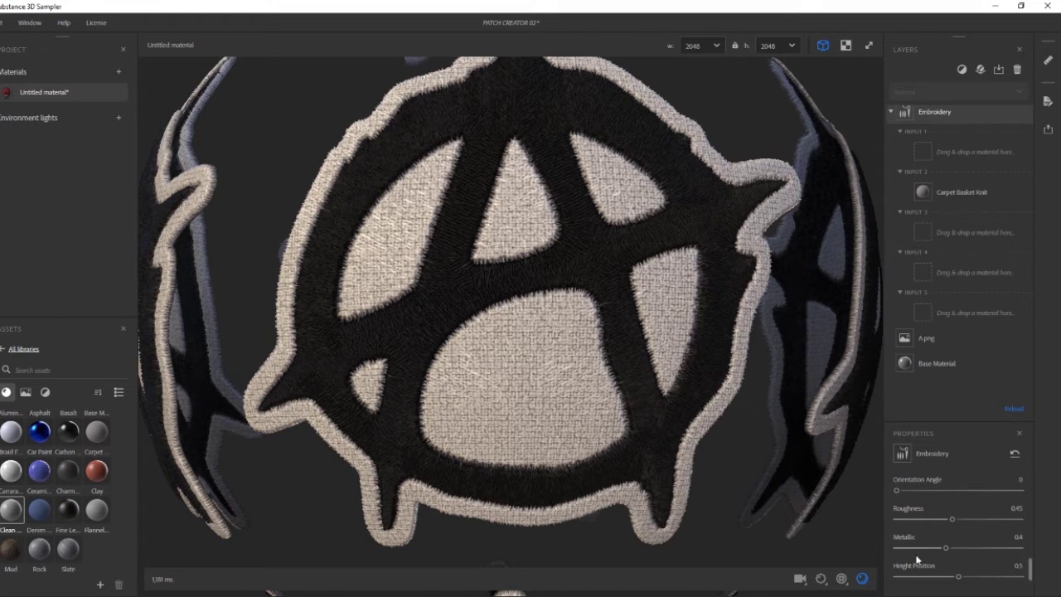
drag(954, 519, 994, 519)
drag(958, 576, 936, 575)
Step: Set up the patch material's export under the name A in Substance 3D asset format (.sbsar) at 2048 resolution
scroll(728, 318, down, 5)
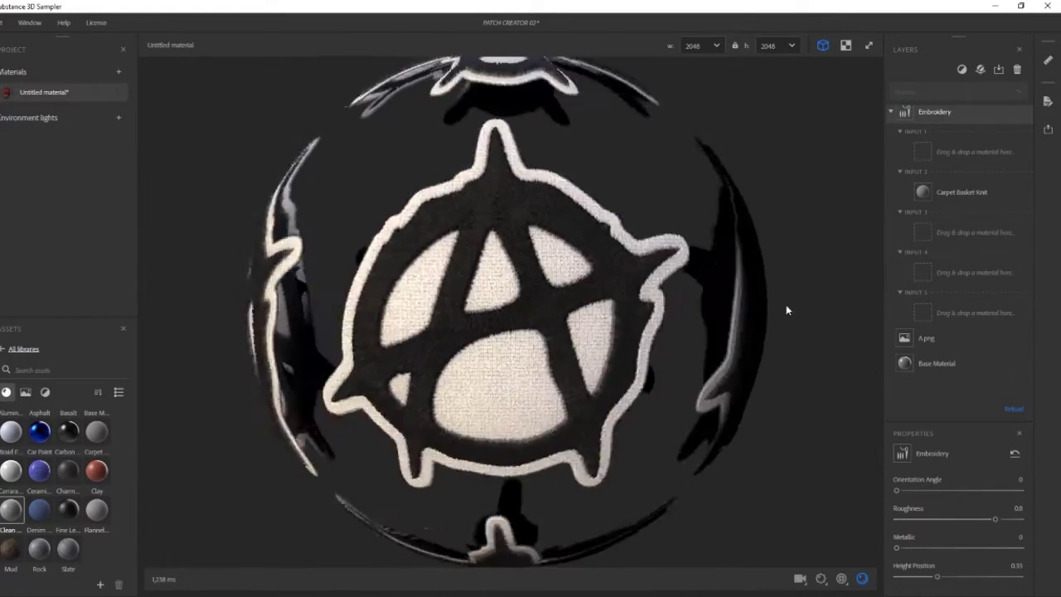
drag(786, 305, 741, 314)
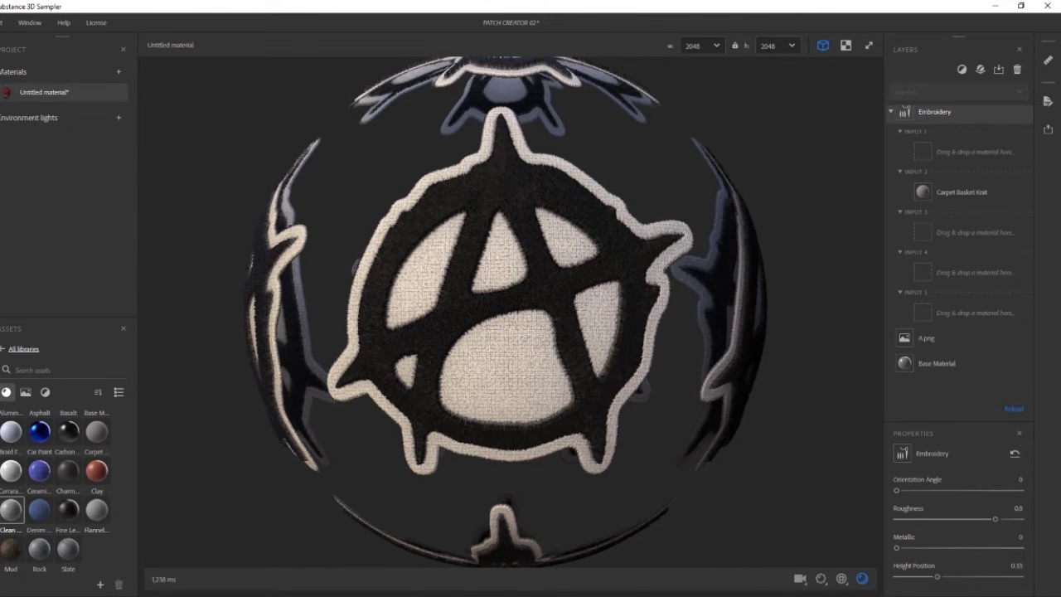
click(1049, 131)
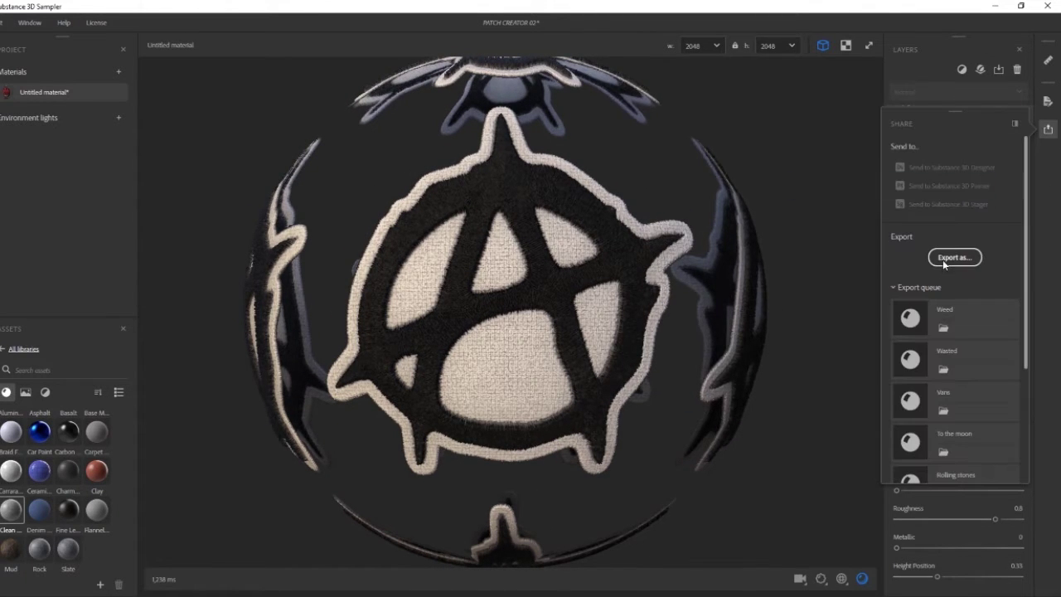
click(944, 260)
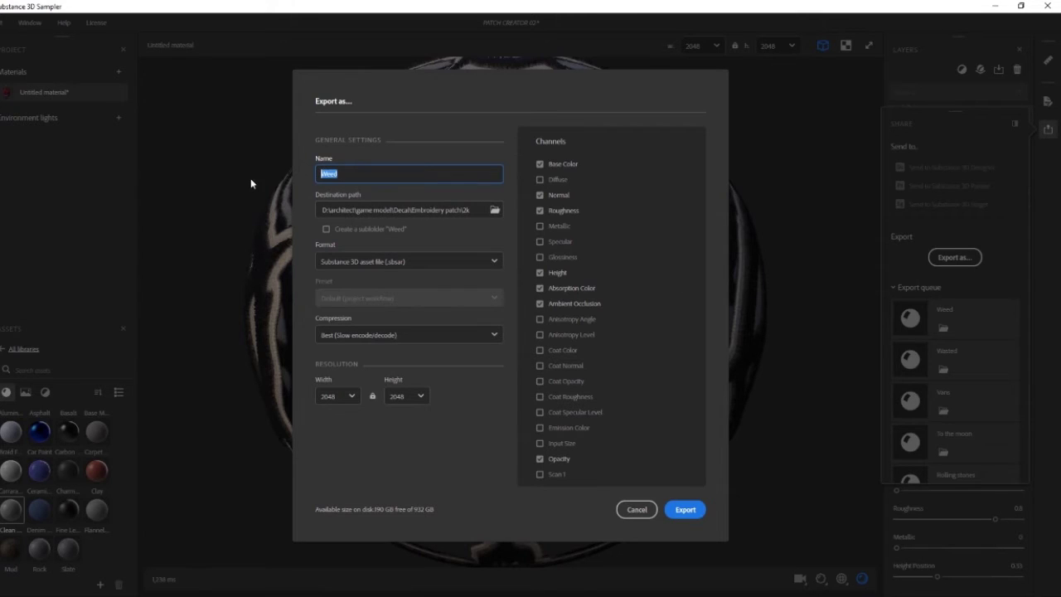
text(A)
click(419, 397)
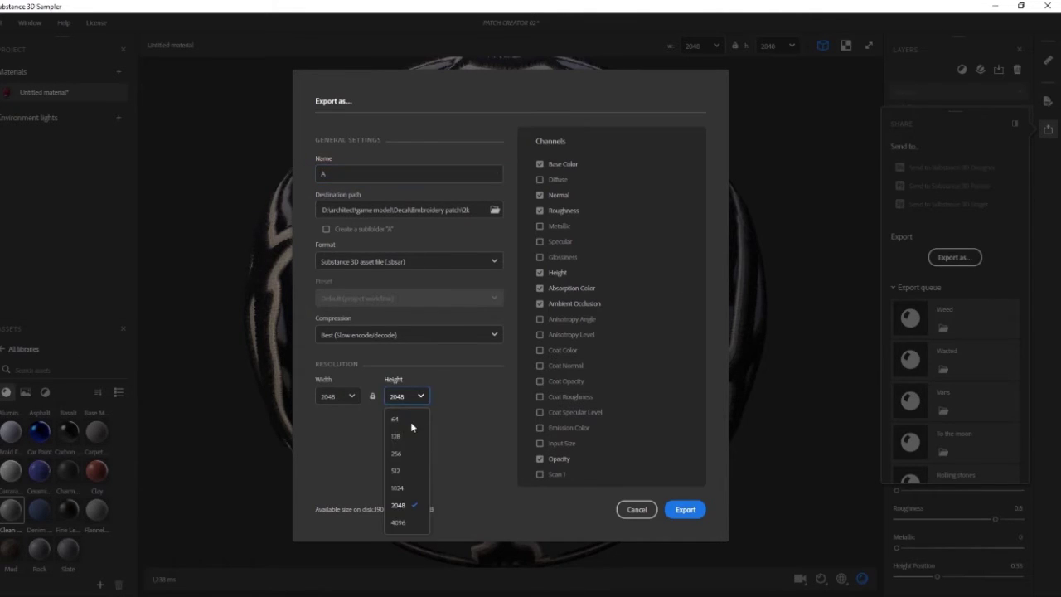
click(398, 522)
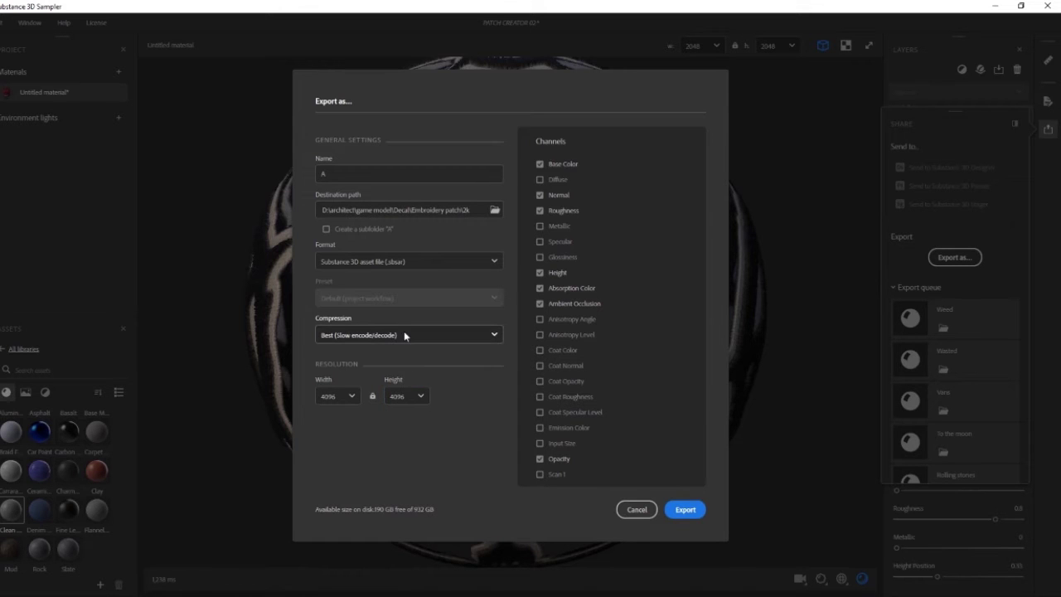
click(407, 397)
click(405, 505)
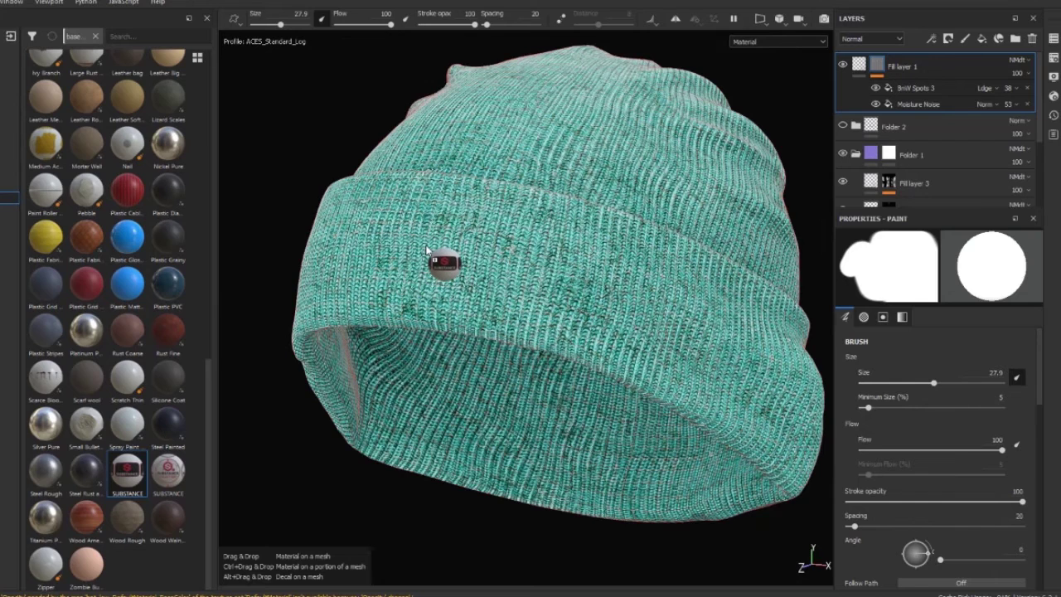
Step: In Substance 3D Painter, place the black rectangular SUBSTANCE patch as a decal on the beanie's cuff and rotate it upright
alt+drag(426, 249, 427, 250)
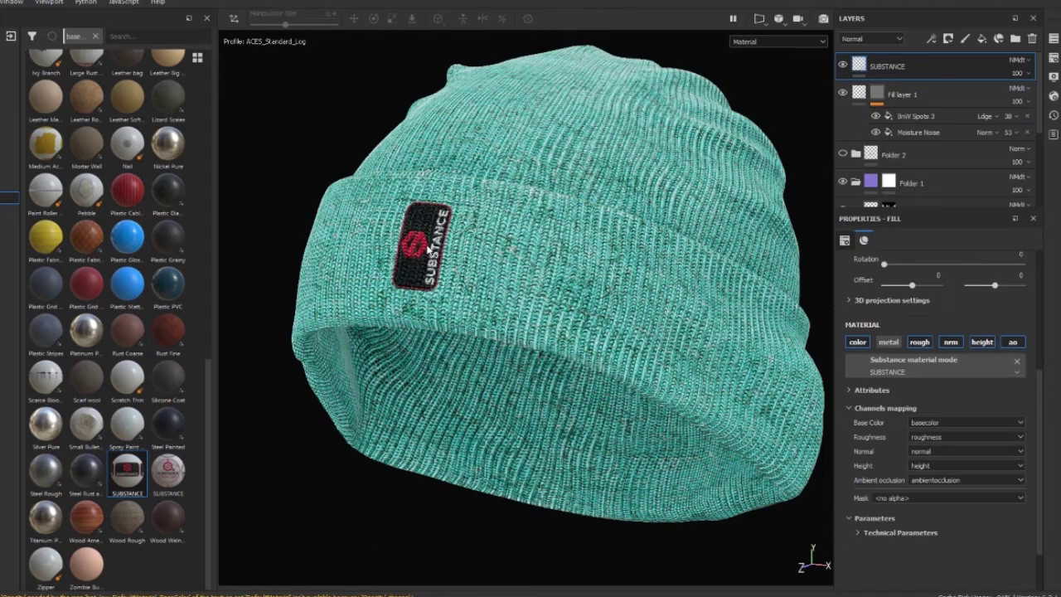
drag(504, 185, 517, 377)
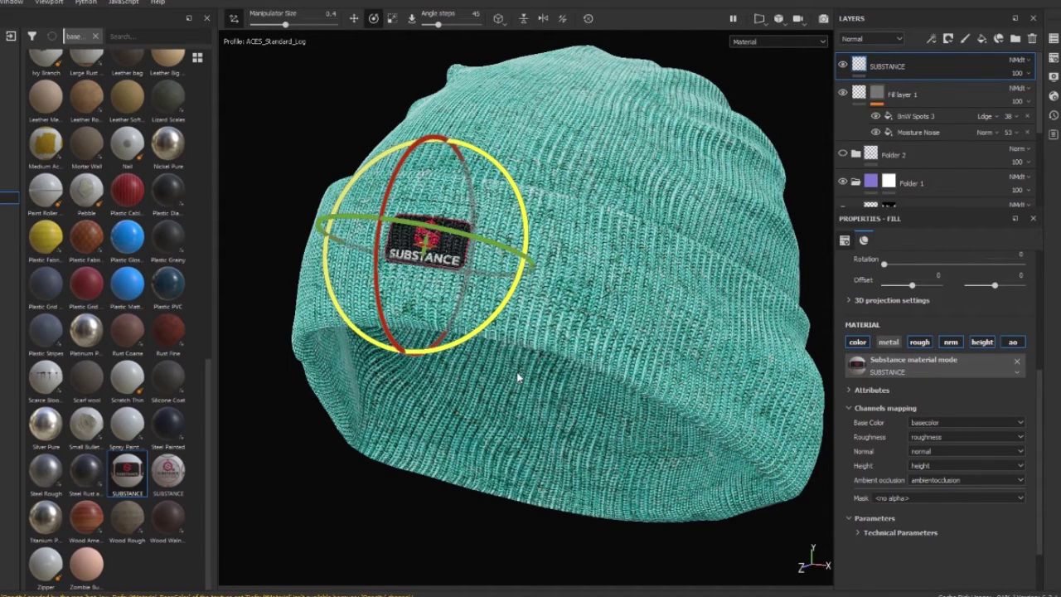
Step: Enlarge the SUBSTANCE decal to nearly the cuff's height and position it on the front of the beanie
key(q)
key(r)
drag(509, 194, 809, 28)
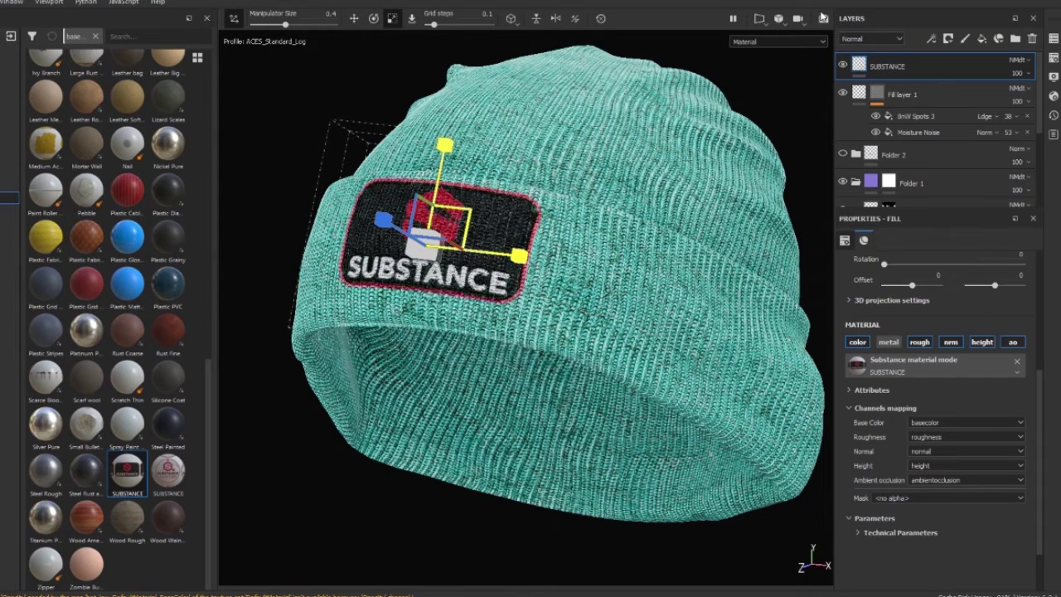
key(w)
drag(447, 172, 507, 259)
key(q)
key(q)
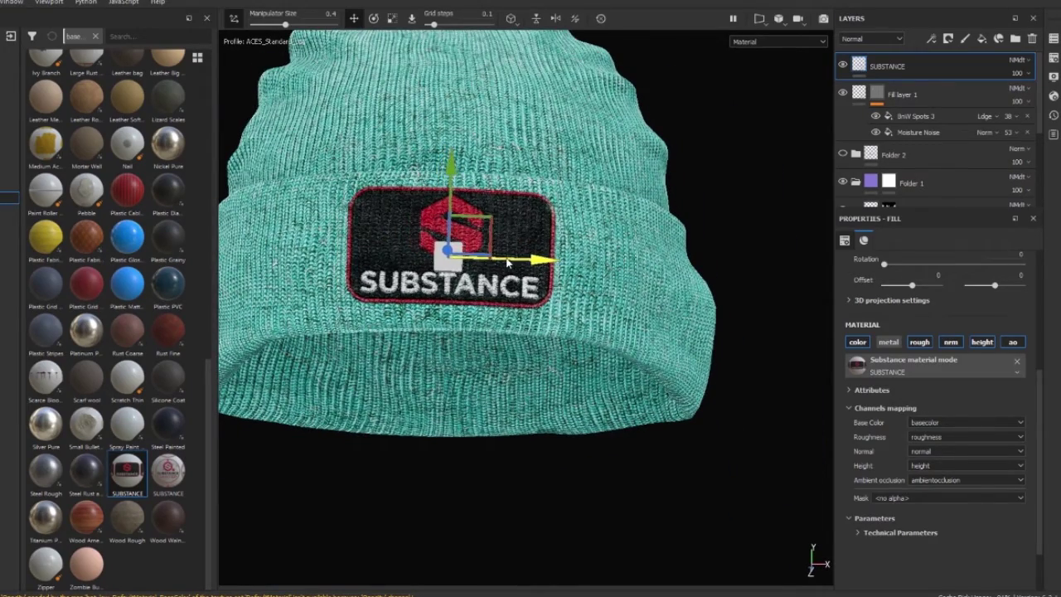
key(e)
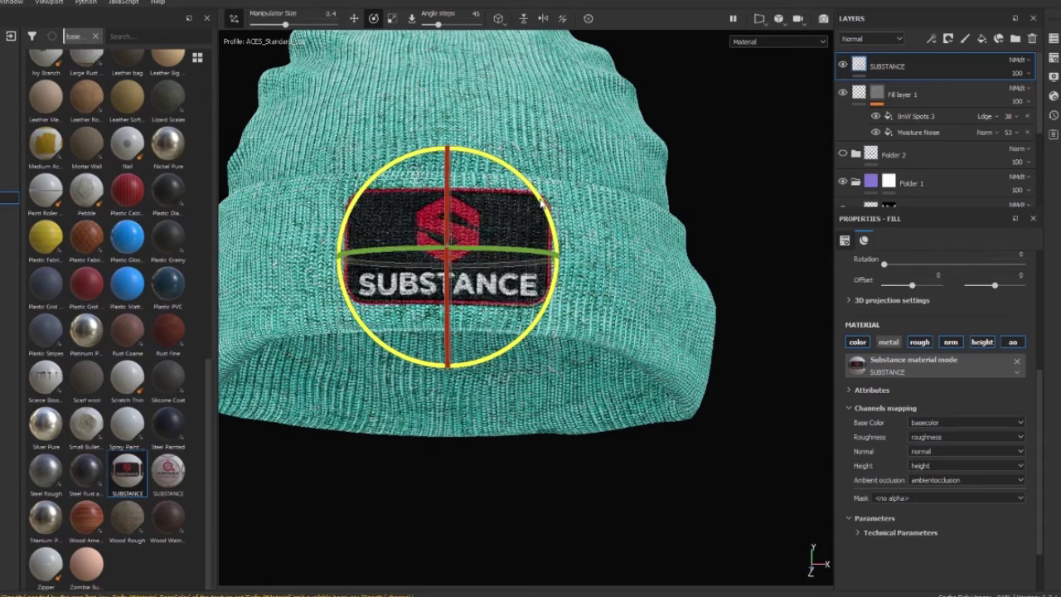
key(q)
Step: Set the SUBSTANCE decal's Mask to opacity and open the layer stack's channel list
alt+drag(618, 235, 553, 237)
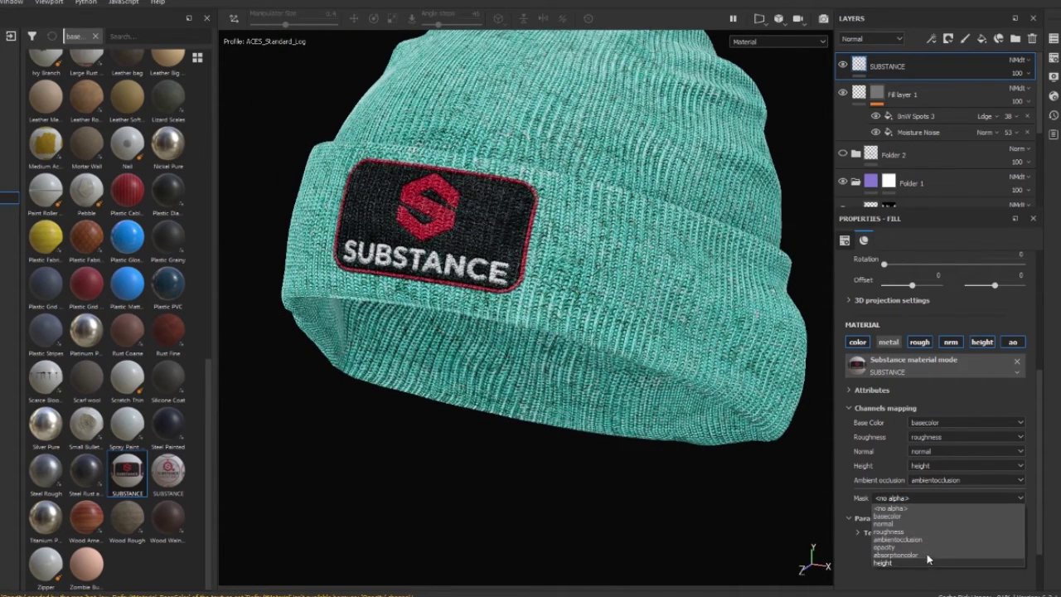
click(929, 546)
scroll(827, 476, up, 5)
alt+middle_drag(537, 242, 556, 265)
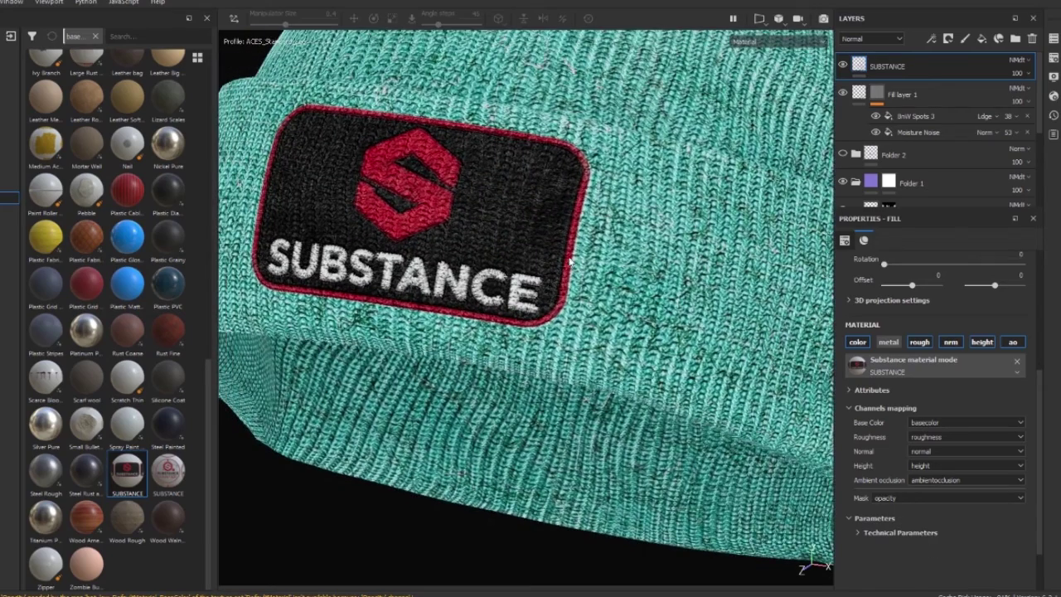
click(870, 38)
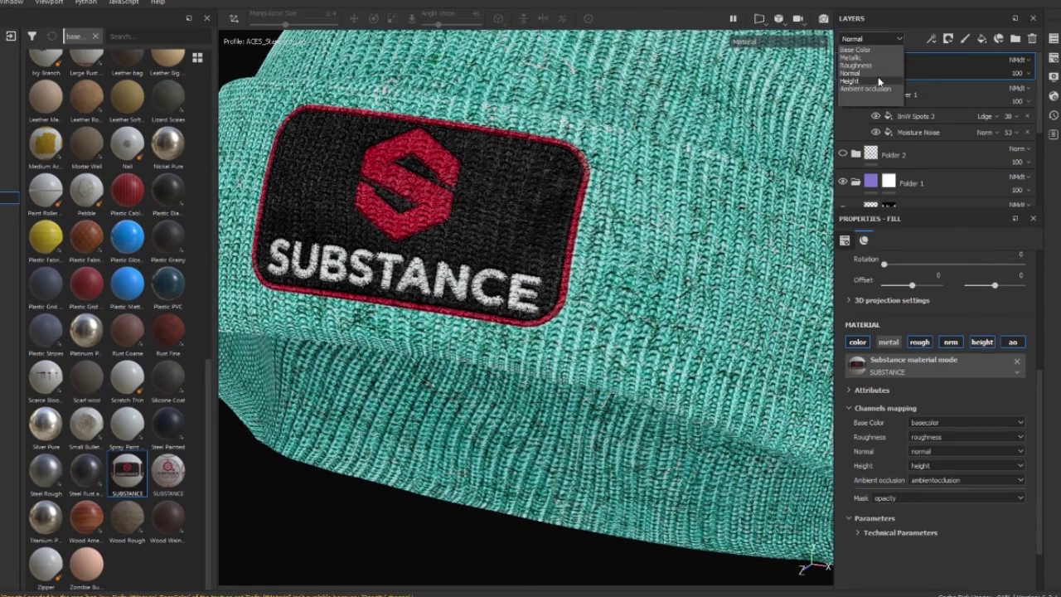
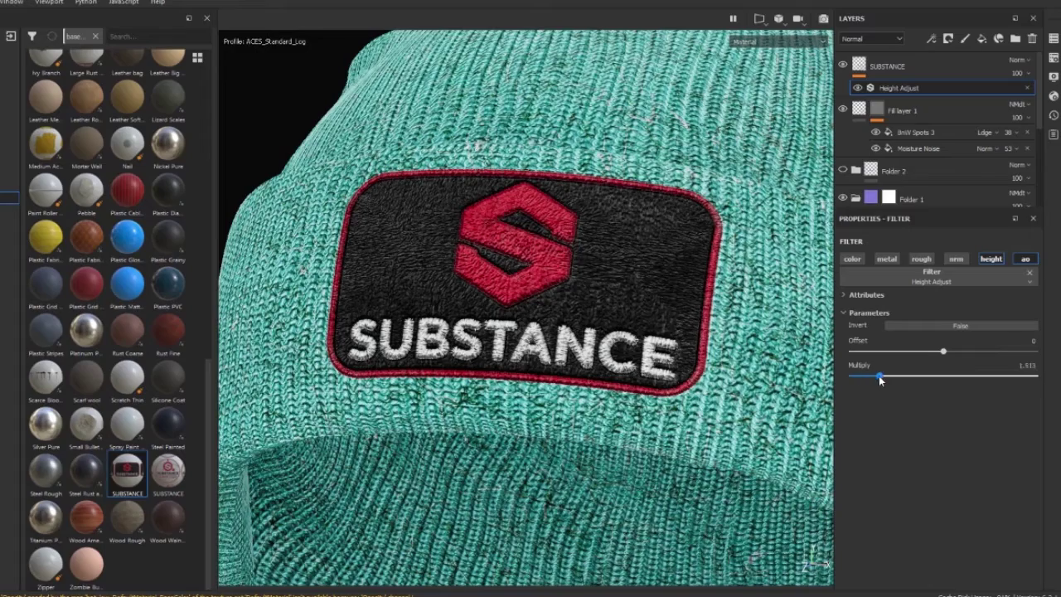
Step: Set the Height Adjust filter's Multiply to 2.204 on the SUBSTANCE layer
alt+drag(709, 312, 767, 317)
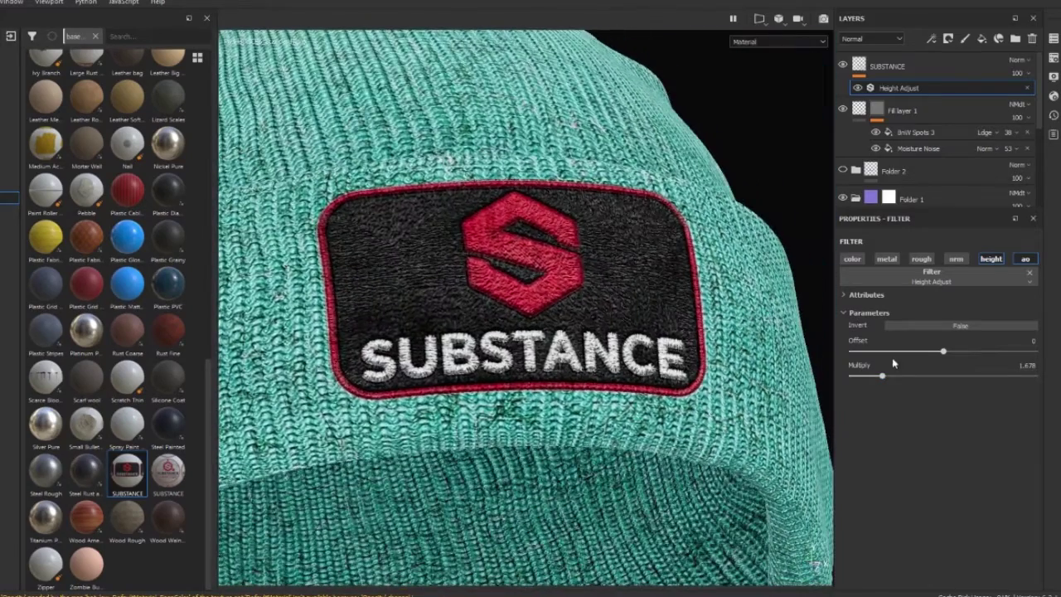
drag(867, 375, 891, 379)
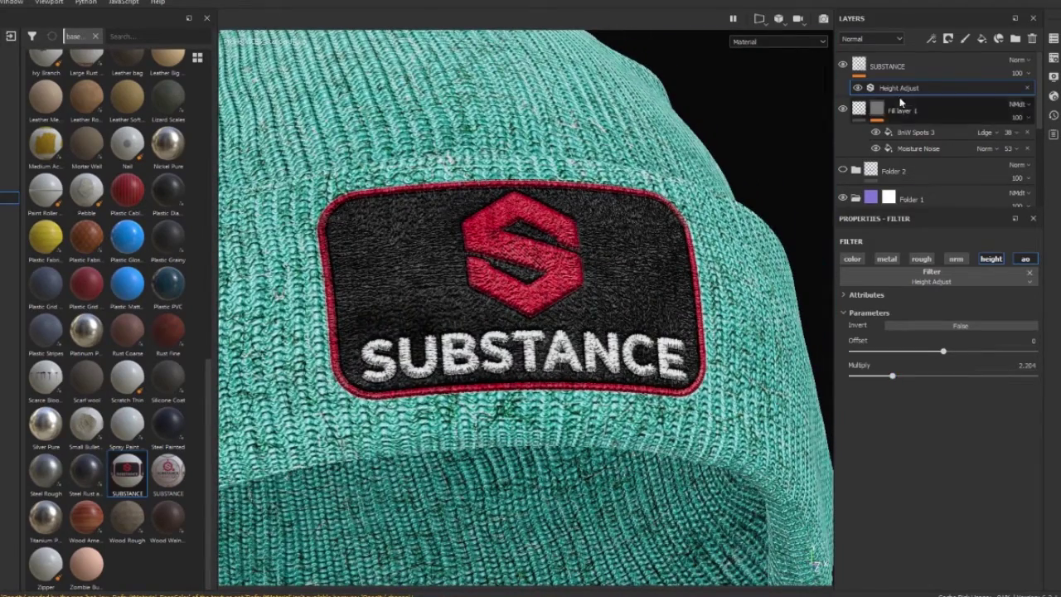
Step: Add a Contrast Luminosity filter to the SUBSTANCE layer and restrict it to the roughness channel
right_click(899, 100)
click(941, 174)
click(892, 282)
click(906, 386)
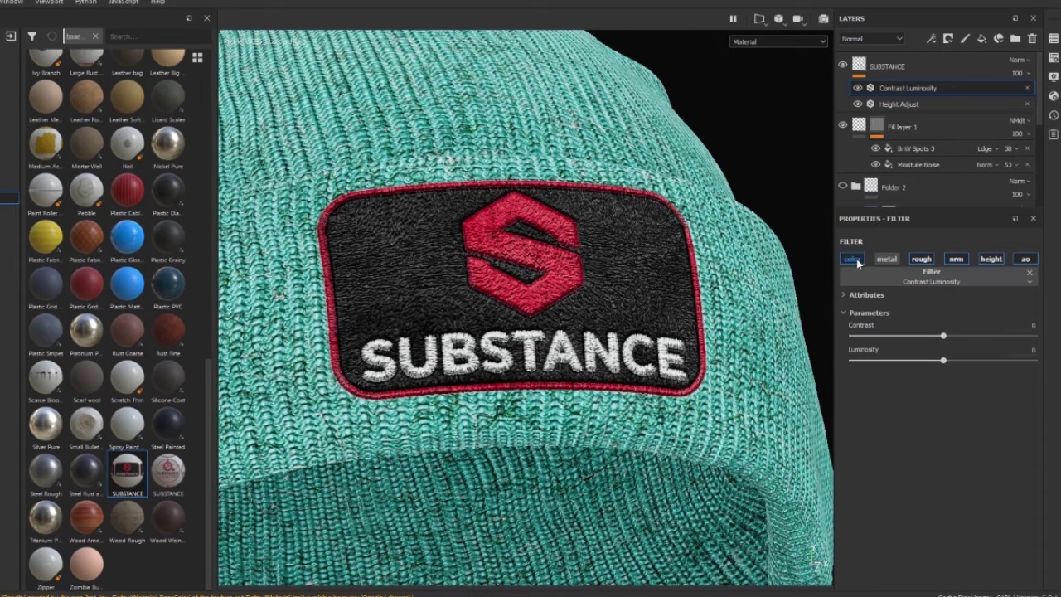
click(990, 259)
click(1026, 260)
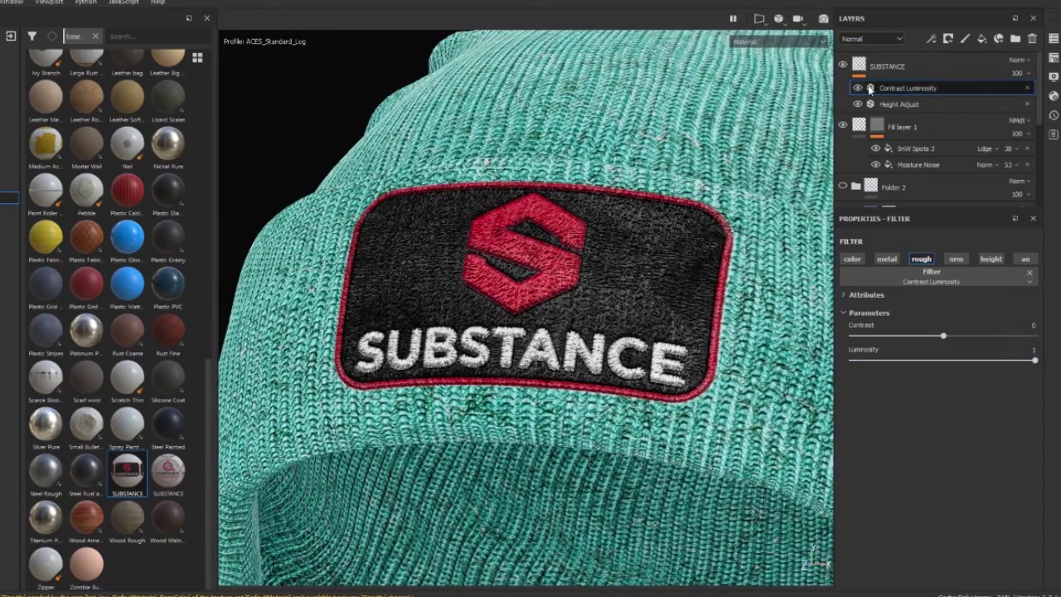
Step: Set the Contrast Luminosity filter's Luminosity to about 0.33 and the Height Adjust filter's Multiply to 1.349
drag(852, 361, 1047, 374)
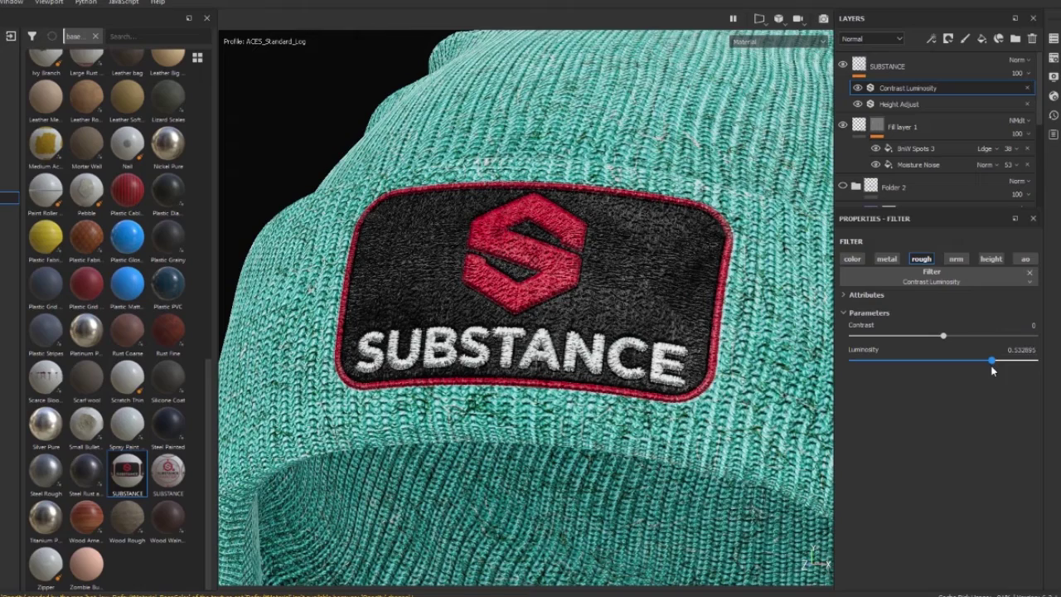
drag(972, 368, 974, 368)
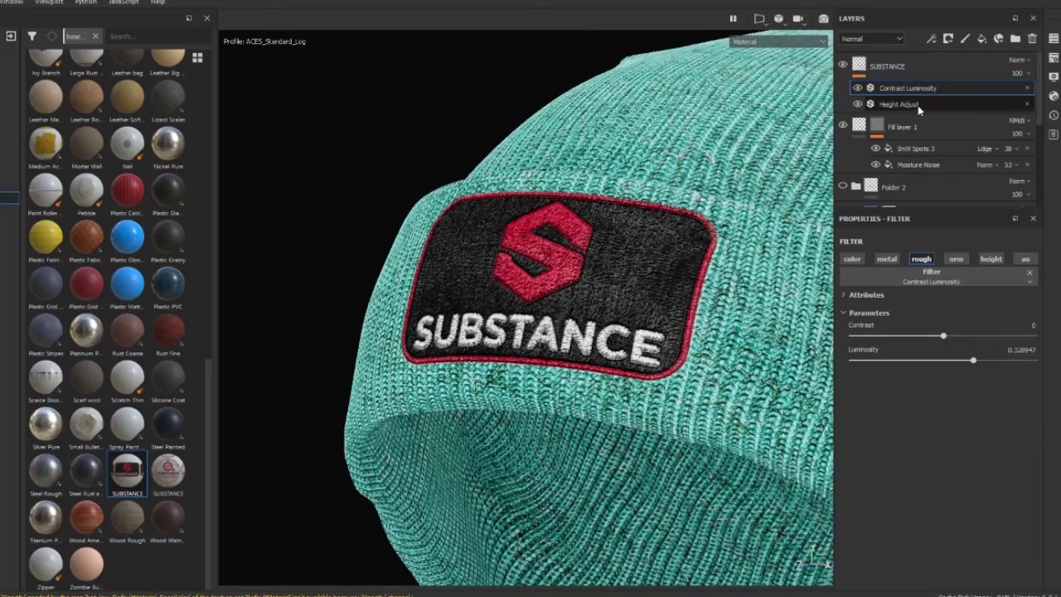
click(912, 105)
mouse_move(856, 375)
mouse_down()
mouse_move(887, 376)
mouse_move(877, 377)
mouse_up()
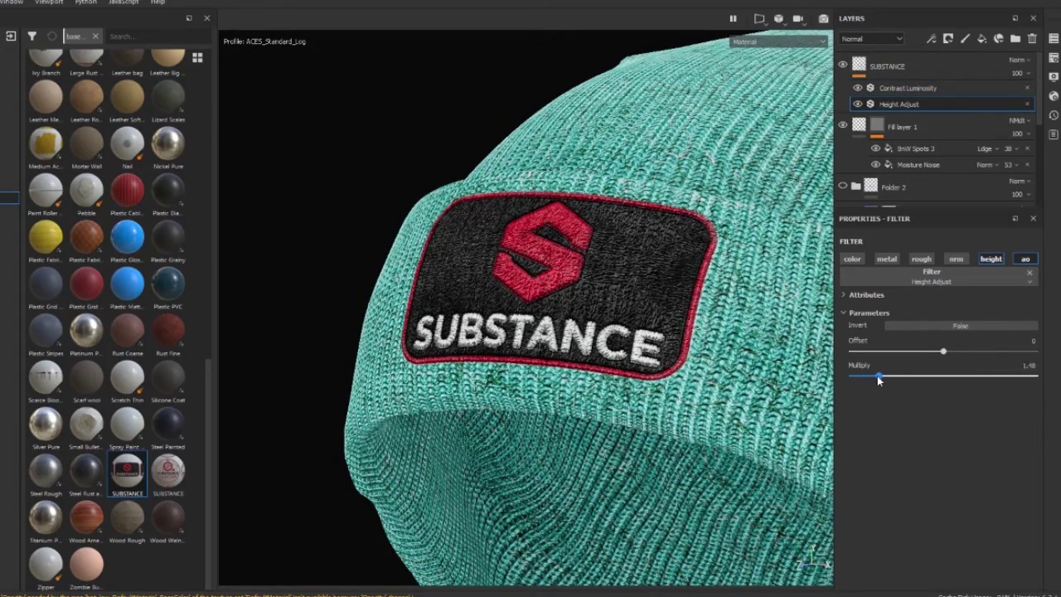
alt+drag(580, 296, 698, 307)
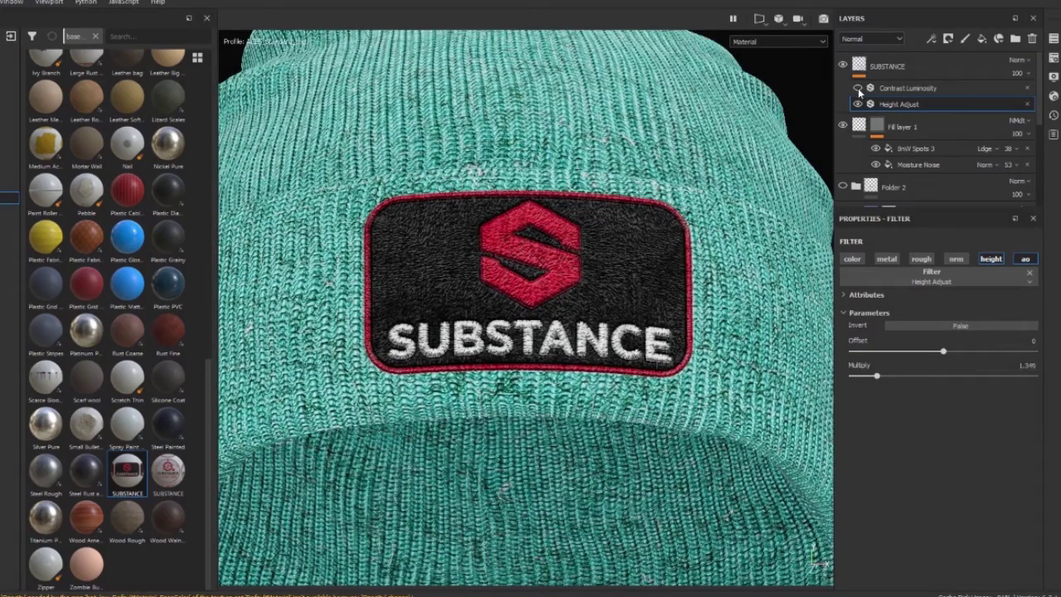
alt+drag(732, 146, 590, 167)
scroll(590, 168, down, 2)
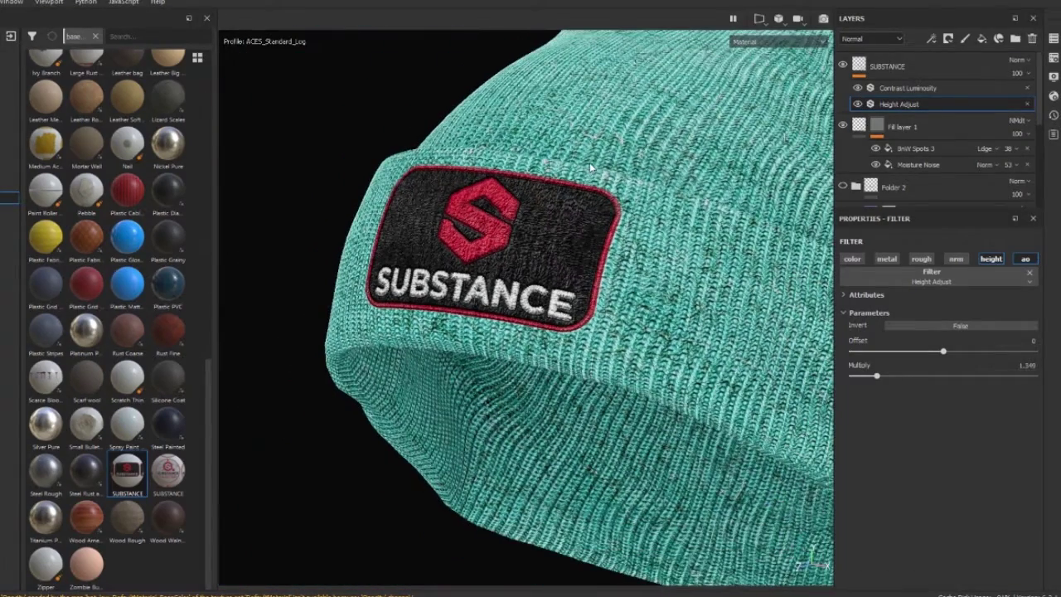
Step: Import ACDC.sbsar from the Embroidery patch 2k folder into Substance 3D Painter as a base material for the current session
key(alt+Tab)
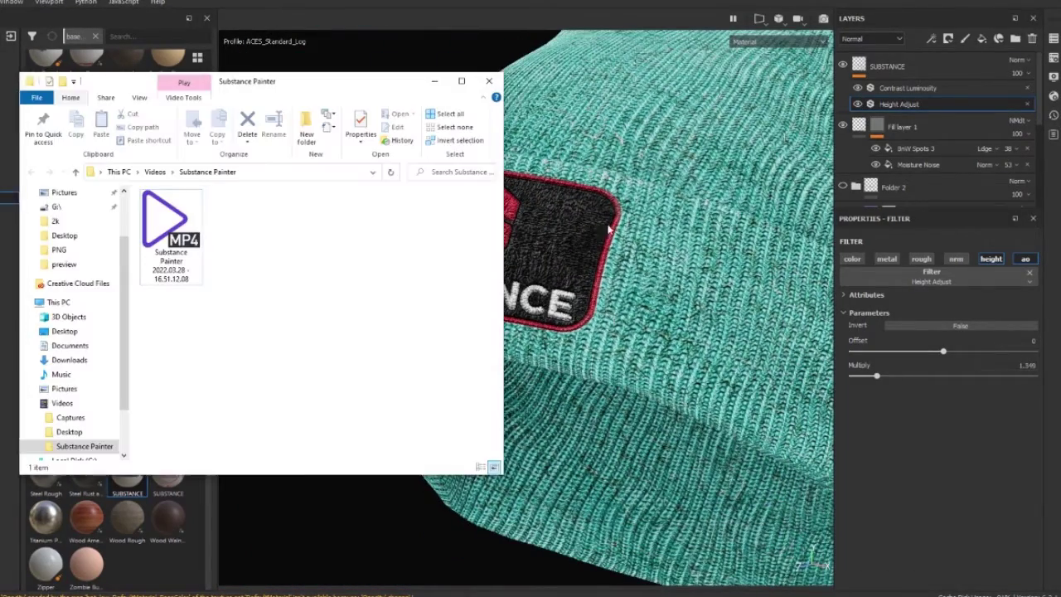
click(500, 82)
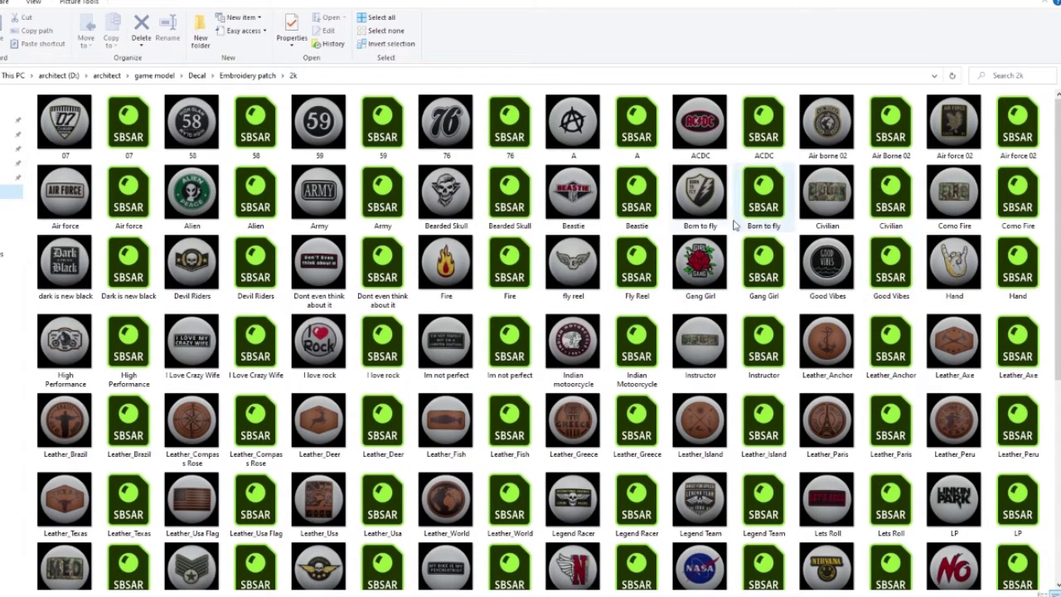
mouse_move(763, 132)
mouse_down()
mouse_move(786, 242)
mouse_move(772, 283)
mouse_move(145, 381)
mouse_up()
key(alt+Tab)
click(671, 445)
click(670, 455)
click(641, 172)
click(668, 191)
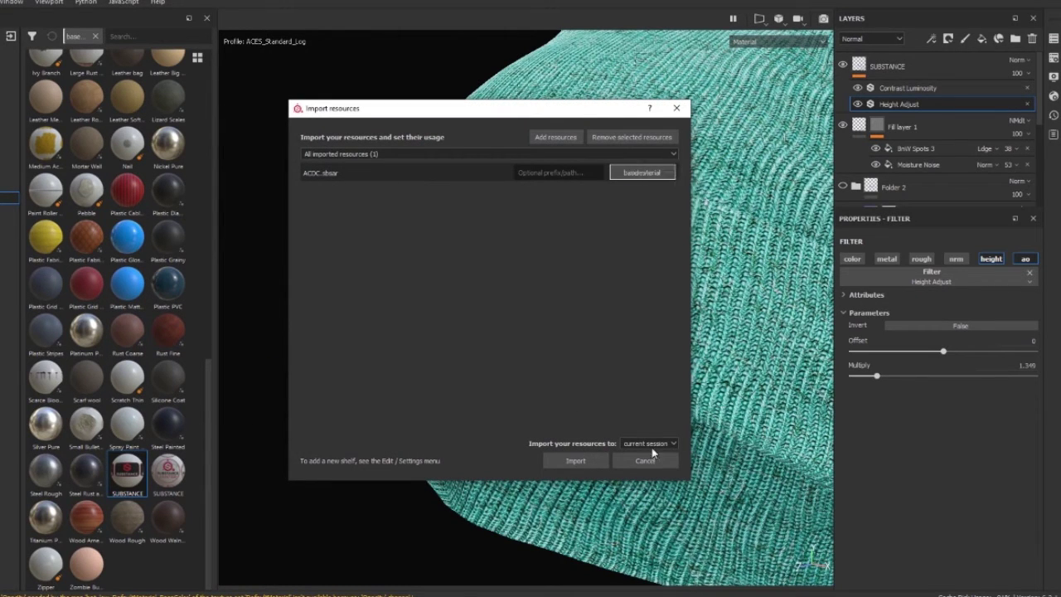
click(575, 460)
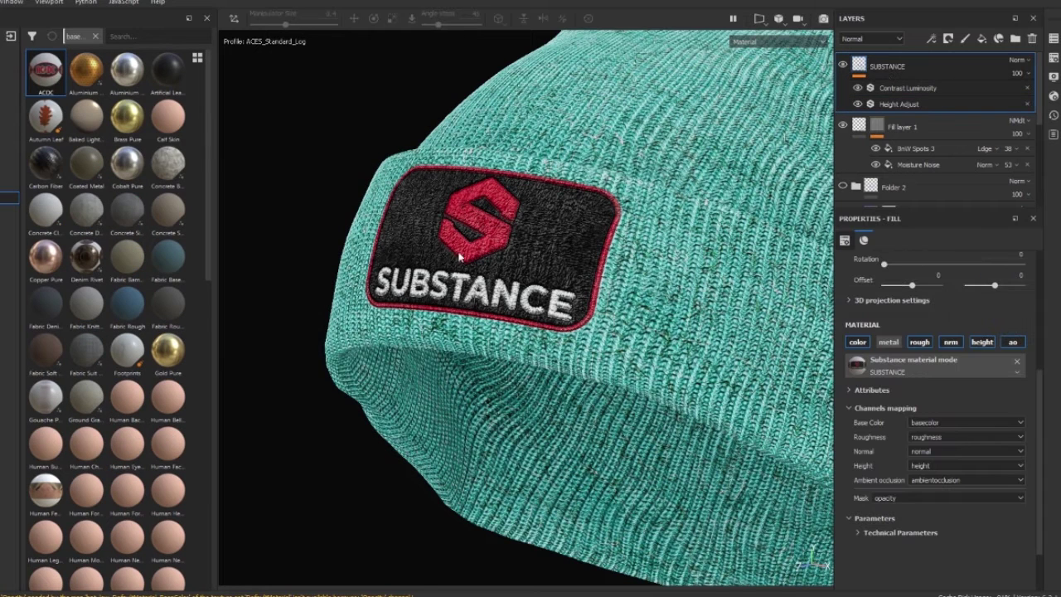
Step: Replace the SUBSTANCE layer's material with ACDC and set its Mask to opacity
drag(45, 71, 913, 371)
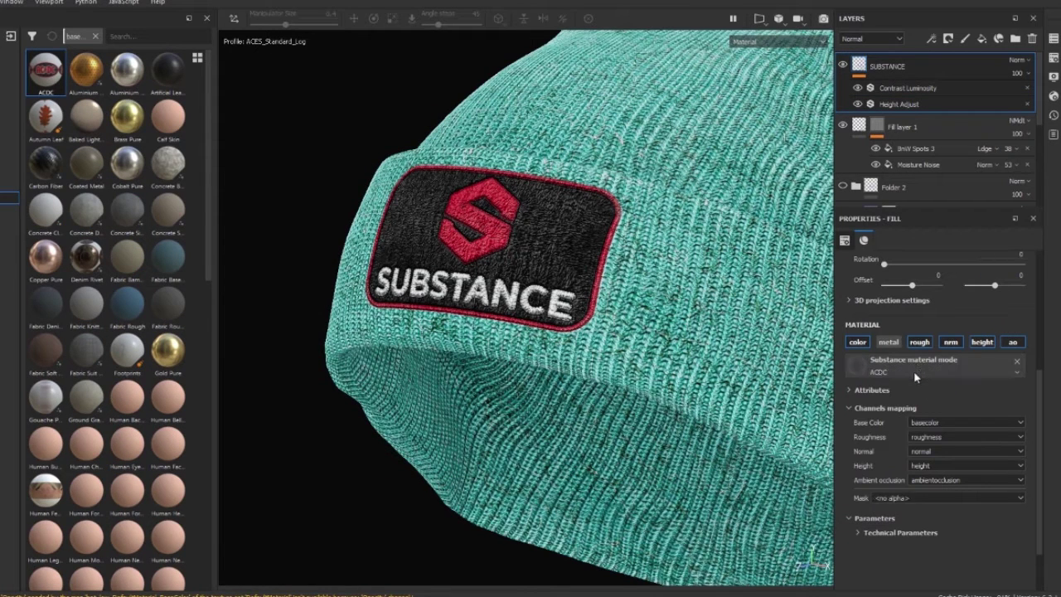
click(997, 498)
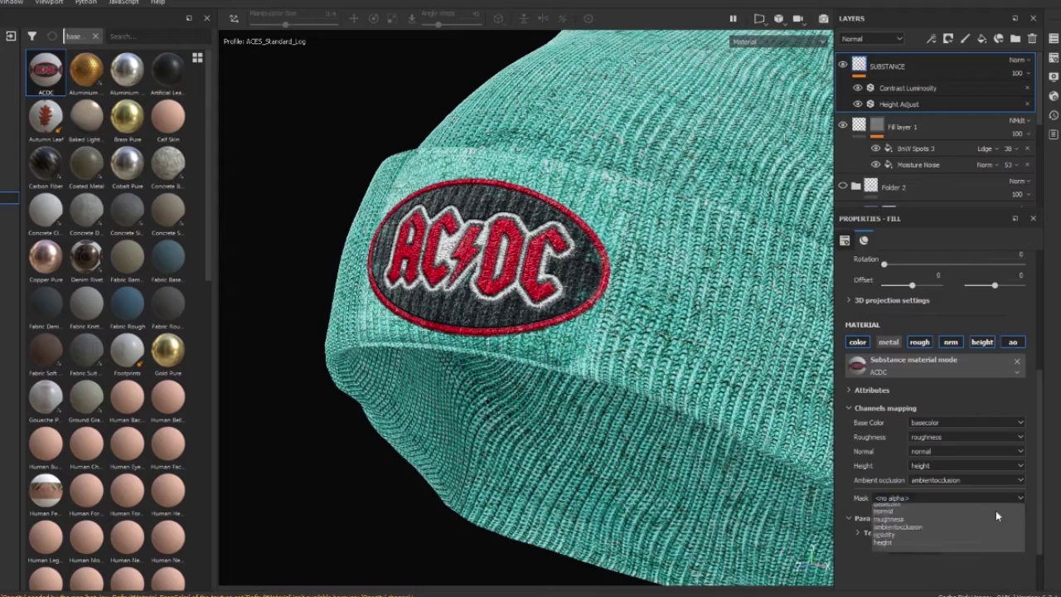
click(969, 547)
alt+drag(606, 384, 708, 390)
scroll(708, 391, down, 3)
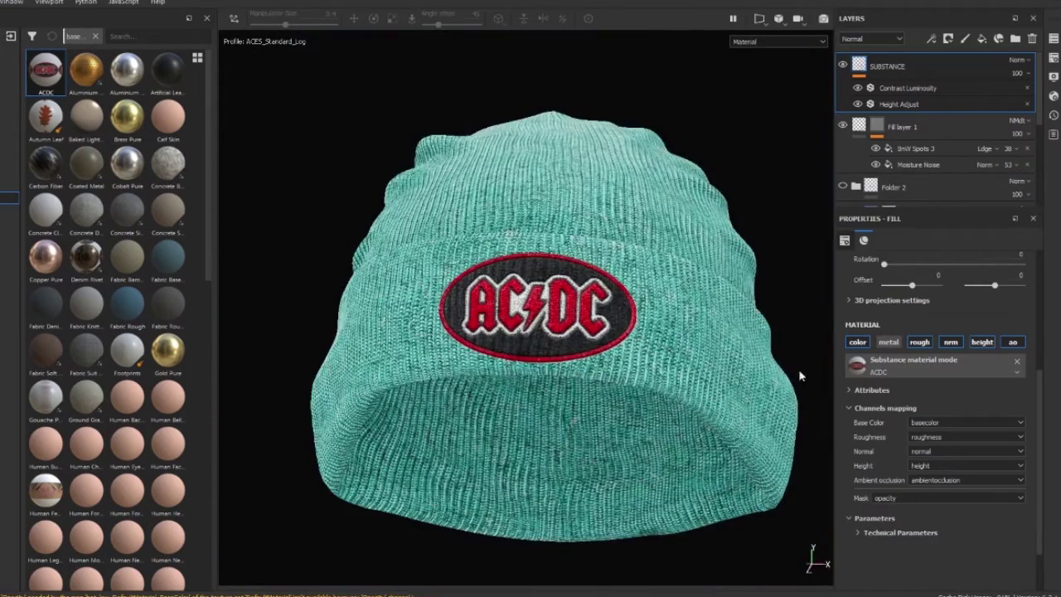
Step: Delete the Height Adjust filter from the SUBSTANCE layer
click(1027, 105)
alt+drag(700, 240, 524, 225)
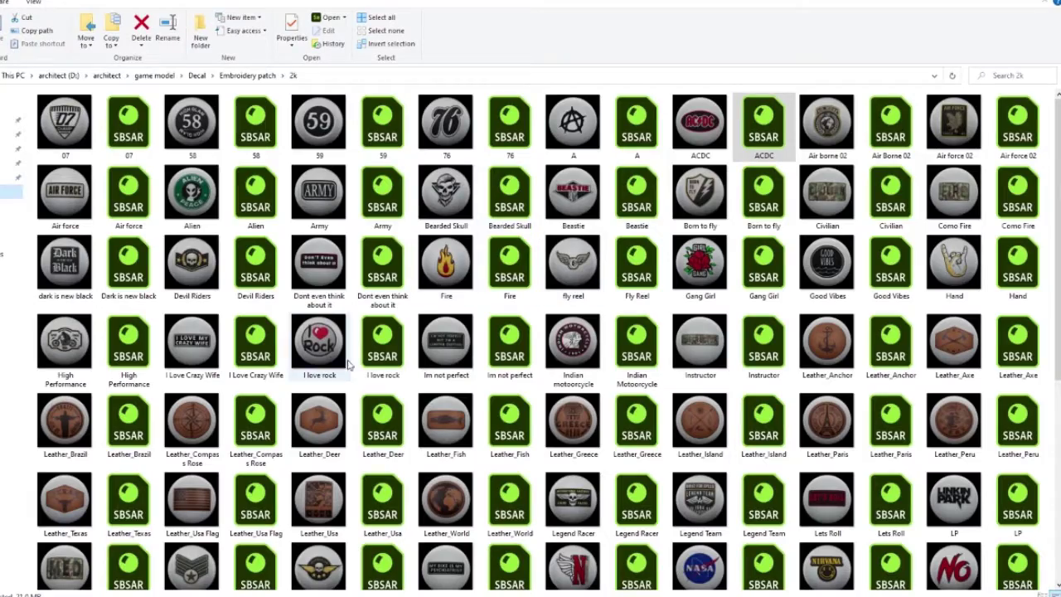
Step: Import Leather_Axe.sbsar from the Embroidery patch 2k folder into Substance 3D Painter as a base material
drag(353, 363, 377, 352)
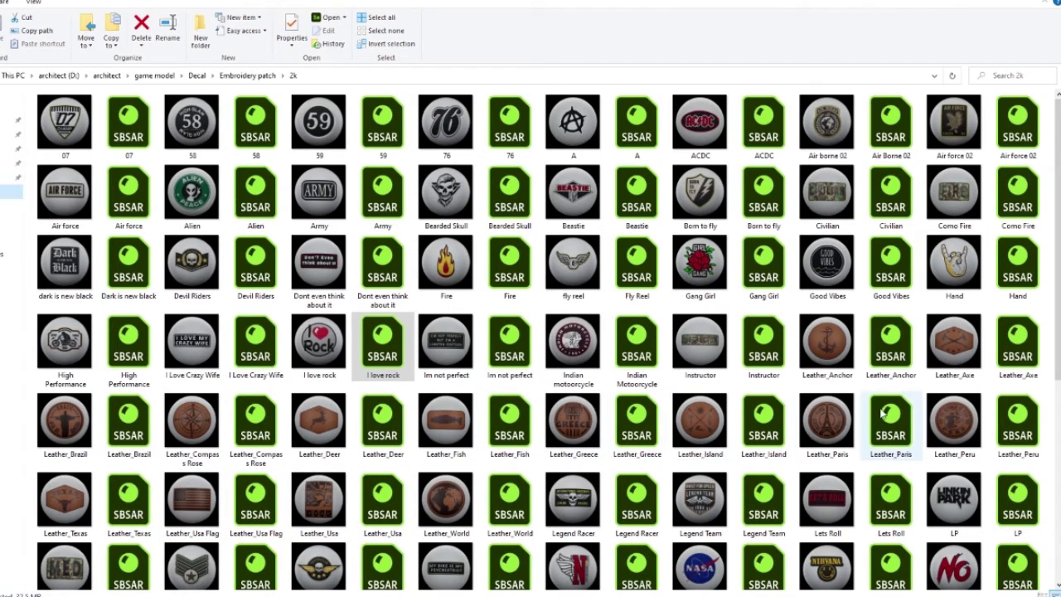
mouse_move(993, 351)
mouse_down()
mouse_move(457, 411)
mouse_move(454, 355)
mouse_move(104, 257)
mouse_up()
key(alt+Tab)
click(661, 173)
click(688, 189)
click(673, 444)
click(645, 461)
click(597, 465)
Step: Replace the SUBSTANCE layer's material with Leather_Axe and set its Mask to opacity
drag(58, 572, 946, 374)
click(953, 499)
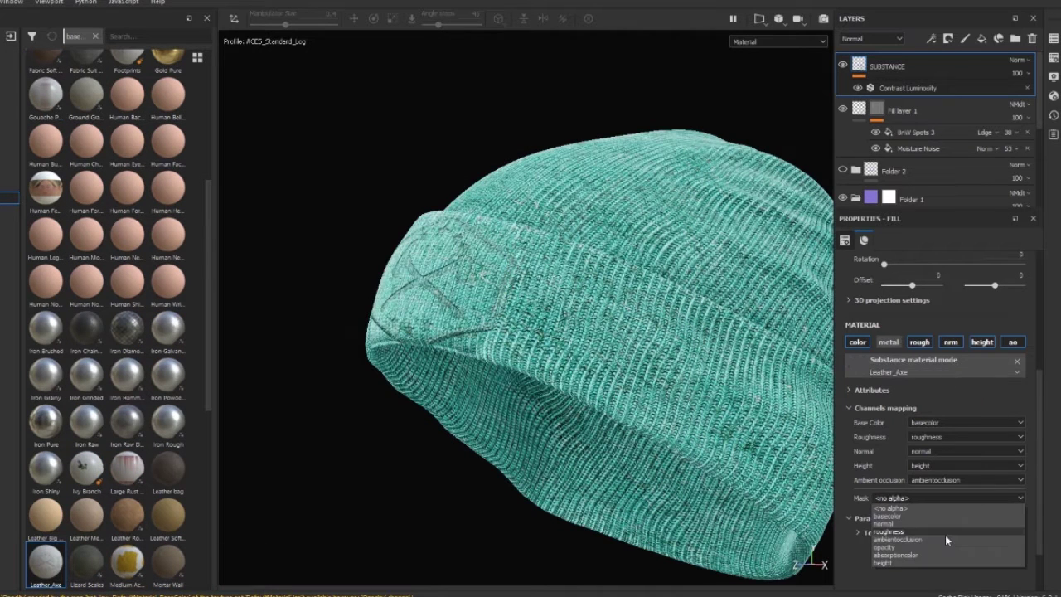
click(940, 546)
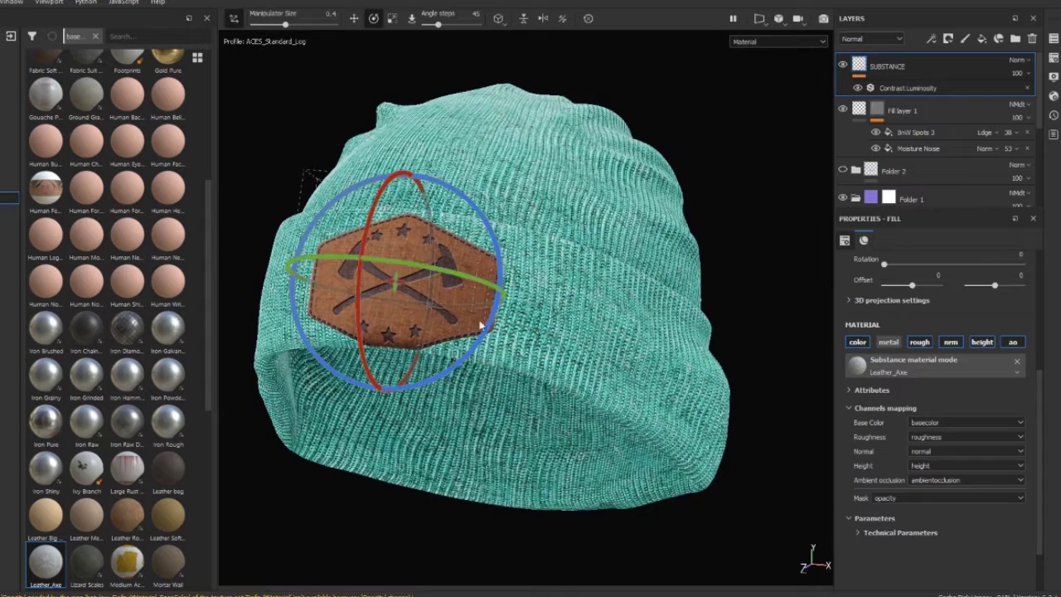
Step: Scale the leather axe patch down slightly and move it up a little on the beanie's folded brim
key(r)
drag(433, 267, 414, 295)
key(q)
key(q)
key(w)
drag(405, 240, 405, 233)
key(q)
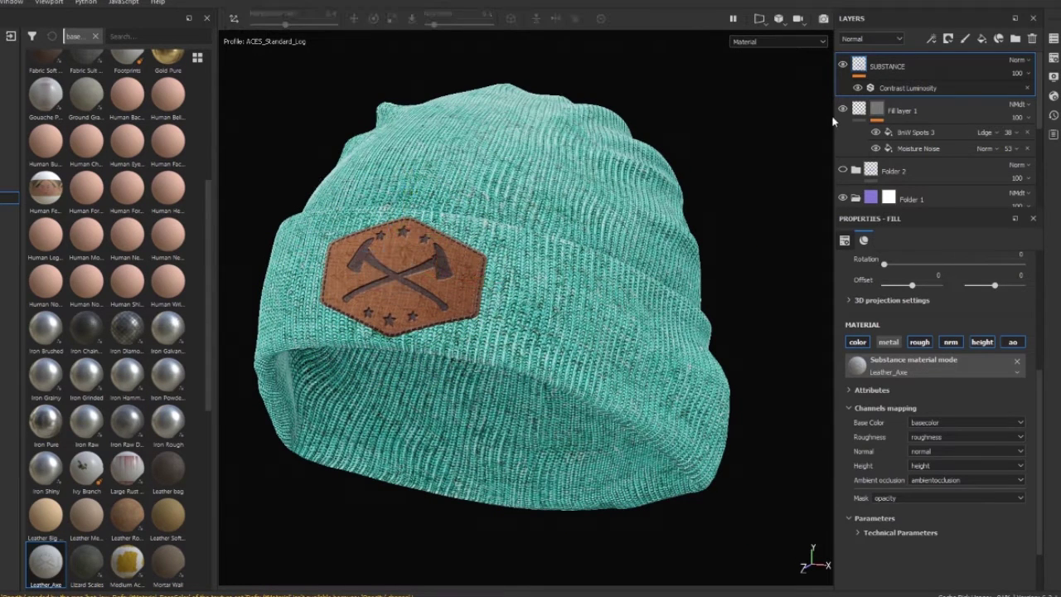
Step: Add a Height Adjust filter to the SUBSTANCE layer
right_click(945, 82)
click(977, 170)
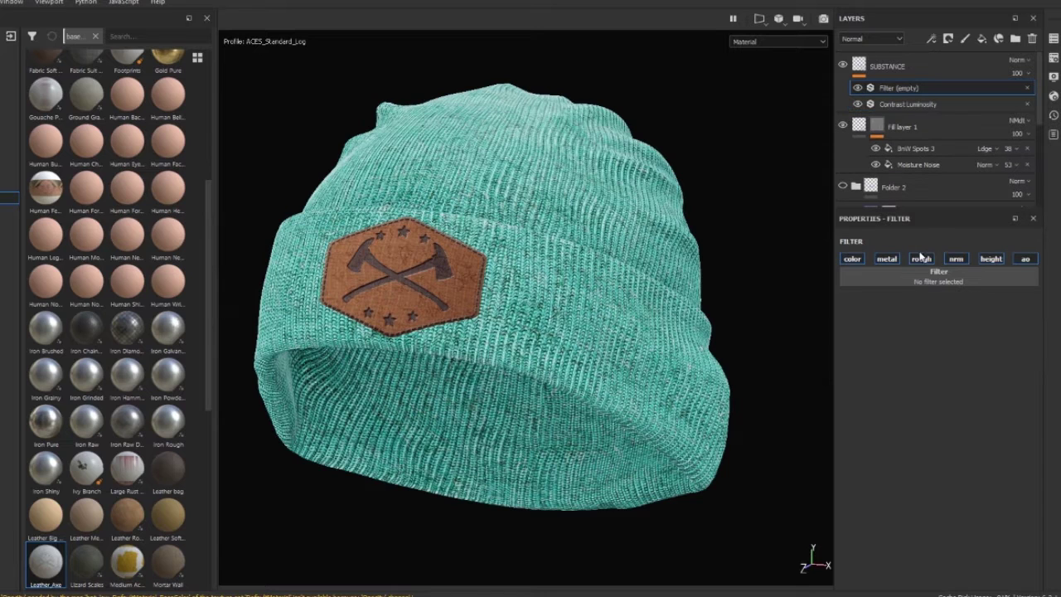
click(932, 281)
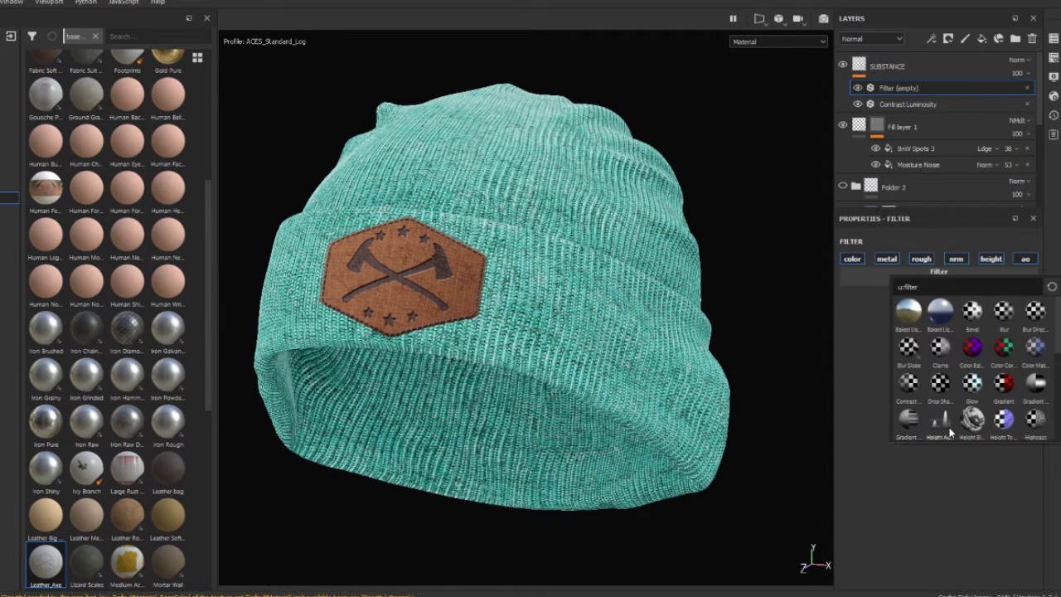
click(949, 429)
Step: Try adjusting the Height Adjust filter's Multiply and Offset, and undo the change
drag(879, 374, 870, 375)
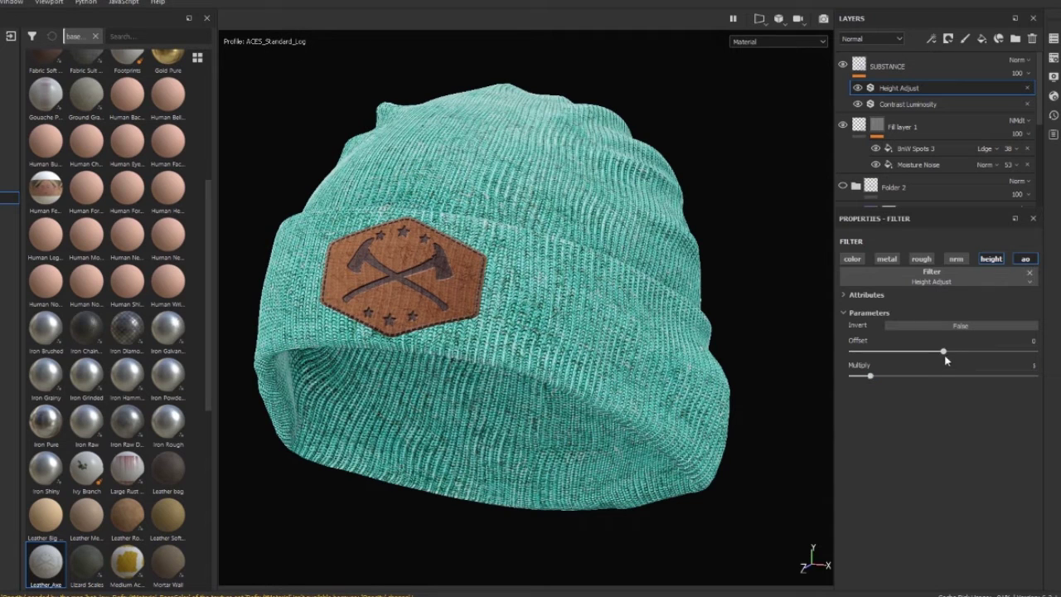
drag(941, 353, 946, 353)
key(ctrl+z)
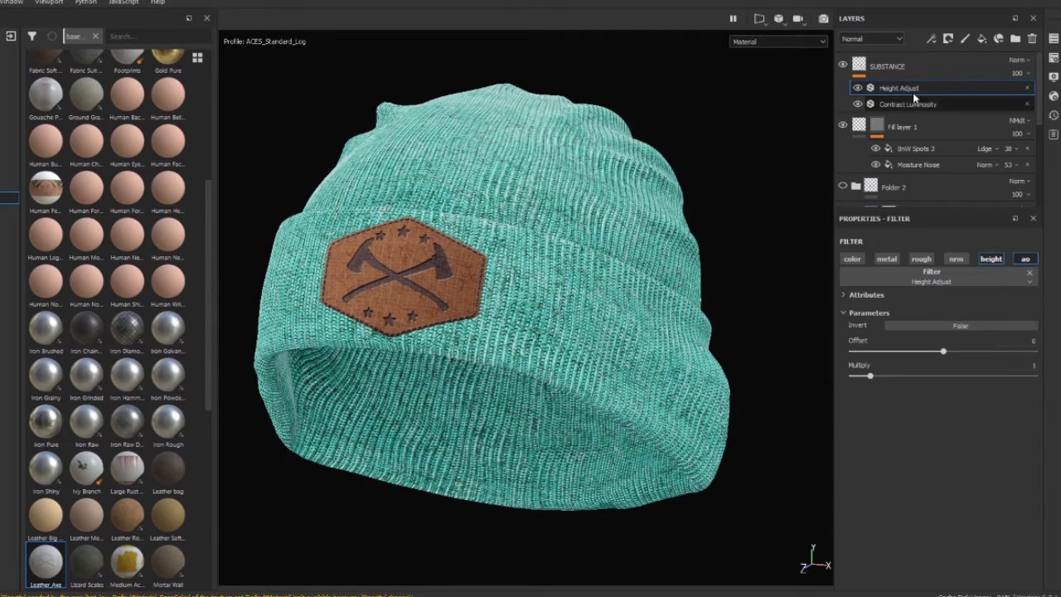
Step: Paint Folder 1's mask black over the leather patch with a brush of size 14.64 to hide the knit texture there
scroll(936, 166, down, 2)
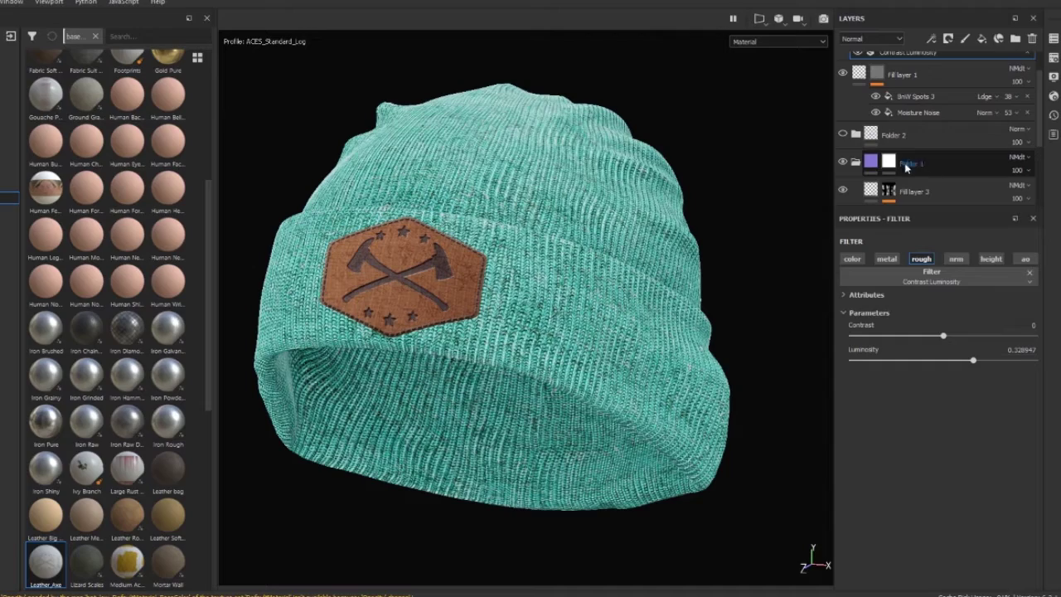
click(889, 162)
ctrl+right_drag(442, 237, 392, 249)
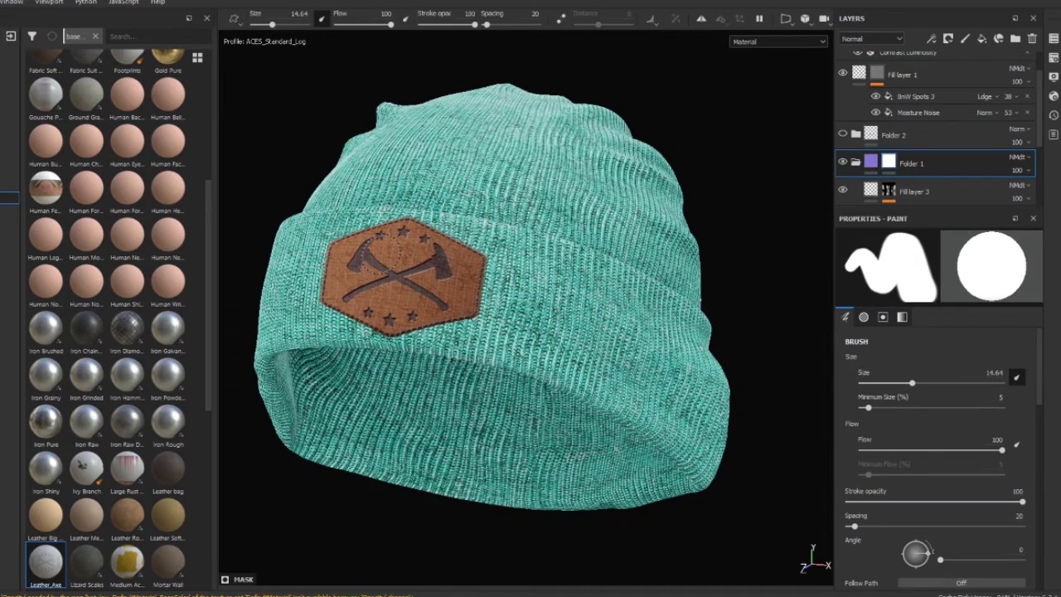
scroll(391, 250, up, 5)
mouse_move(454, 286)
mouse_down()
mouse_move(441, 267)
mouse_move(369, 232)
mouse_move(305, 259)
mouse_move(285, 324)
mouse_move(522, 348)
mouse_move(452, 283)
mouse_move(535, 266)
mouse_move(456, 199)
mouse_move(575, 294)
mouse_move(557, 346)
mouse_up()
Step: Paint Folder 1's mask white beside the patch's right edge to restore the knit texture outside the patch
key(x)
drag(652, 280, 637, 308)
drag(645, 263, 641, 222)
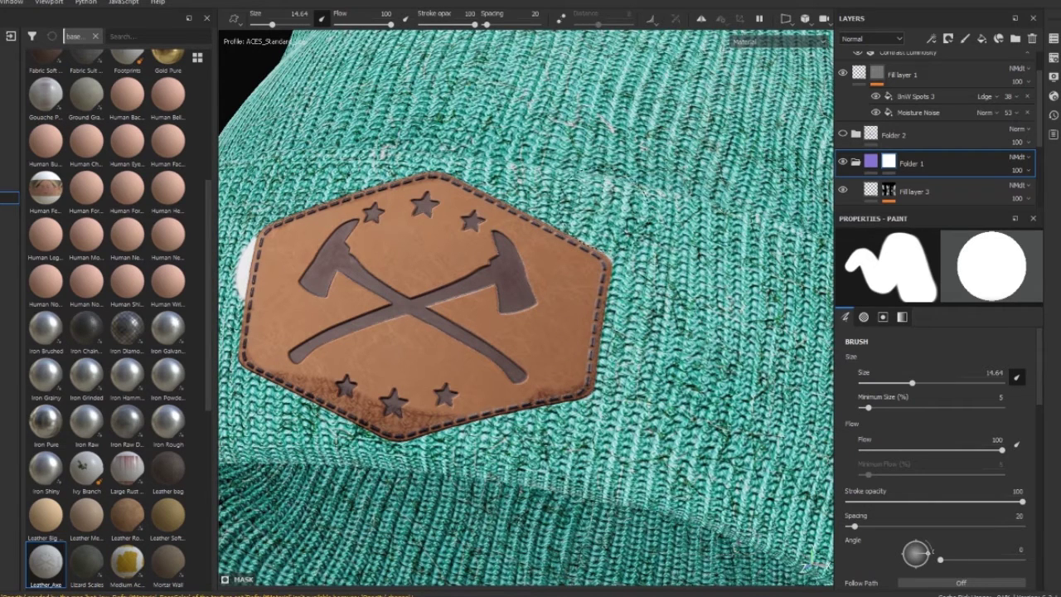
Step: Mask out the remaining knit texture along the patch's lower edge and restore the knit beside its left edge
key(x)
drag(435, 388, 378, 376)
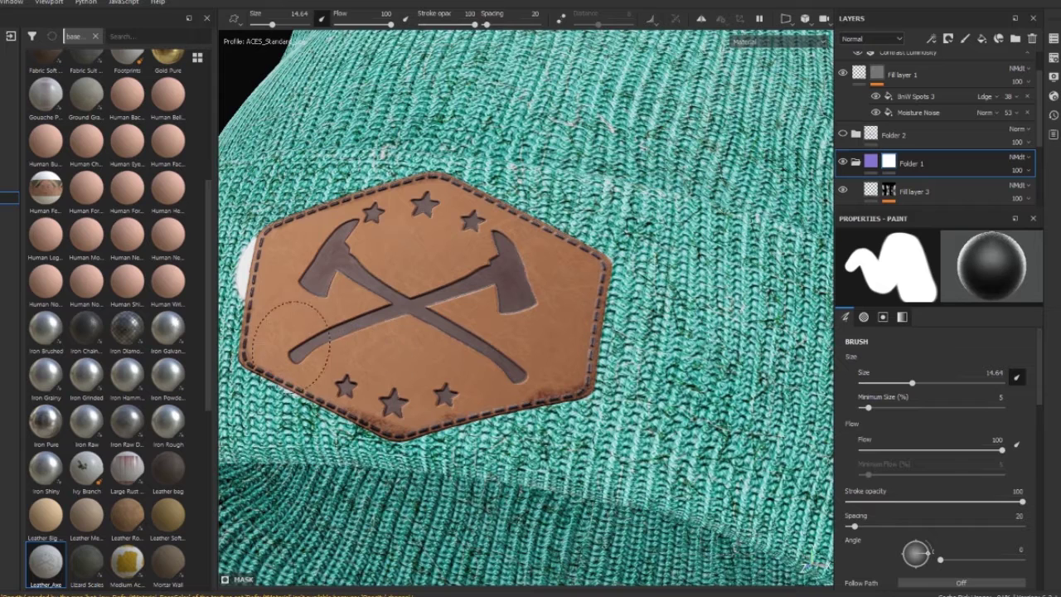
mouse_move(286, 319)
mouse_down()
mouse_move(534, 365)
mouse_move(543, 356)
mouse_up()
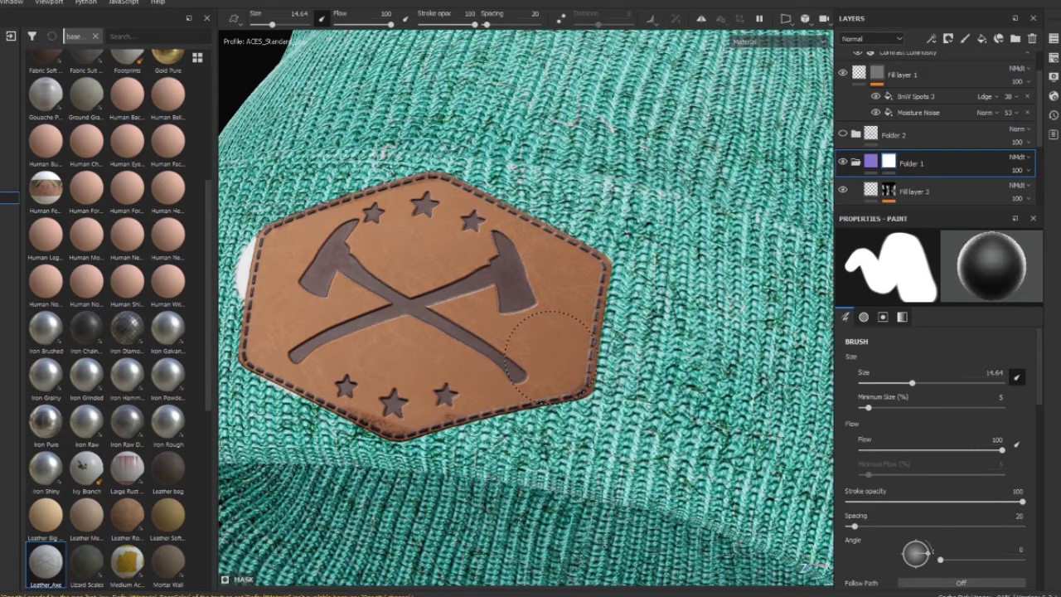
drag(282, 282, 242, 263)
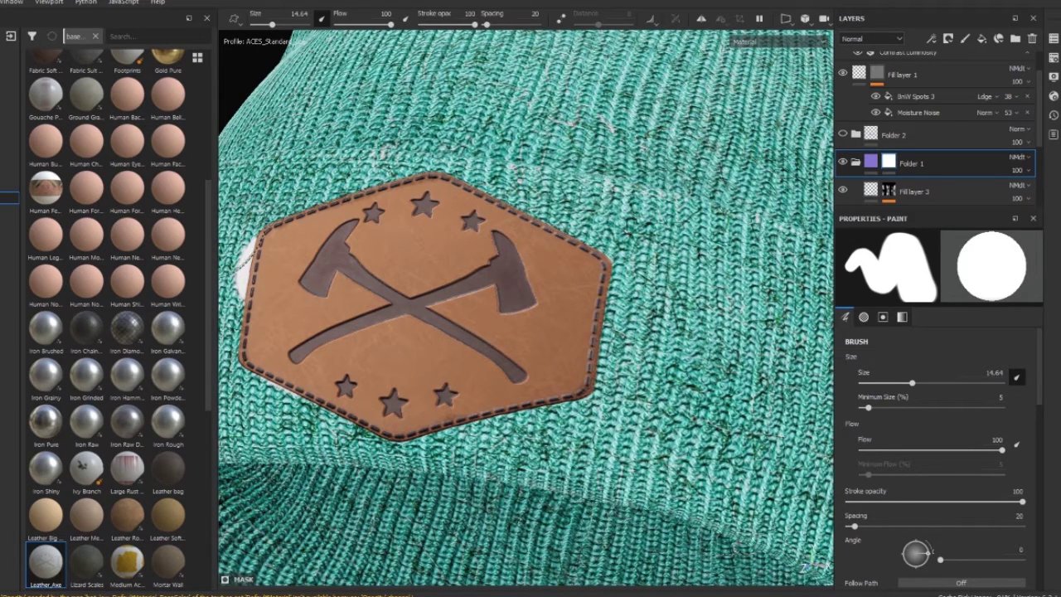